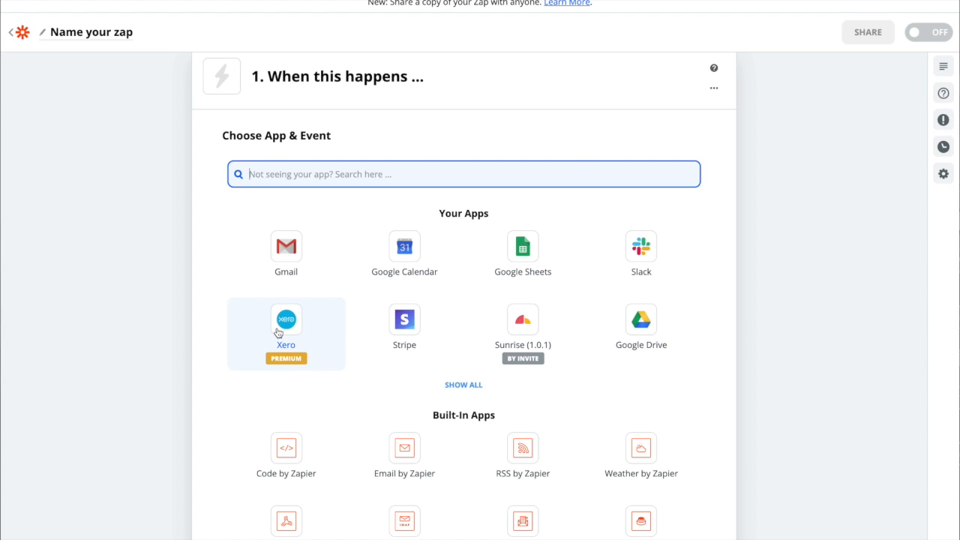
Set the trigger to Xero with the New Contact event and continue to account selection
click(278, 330)
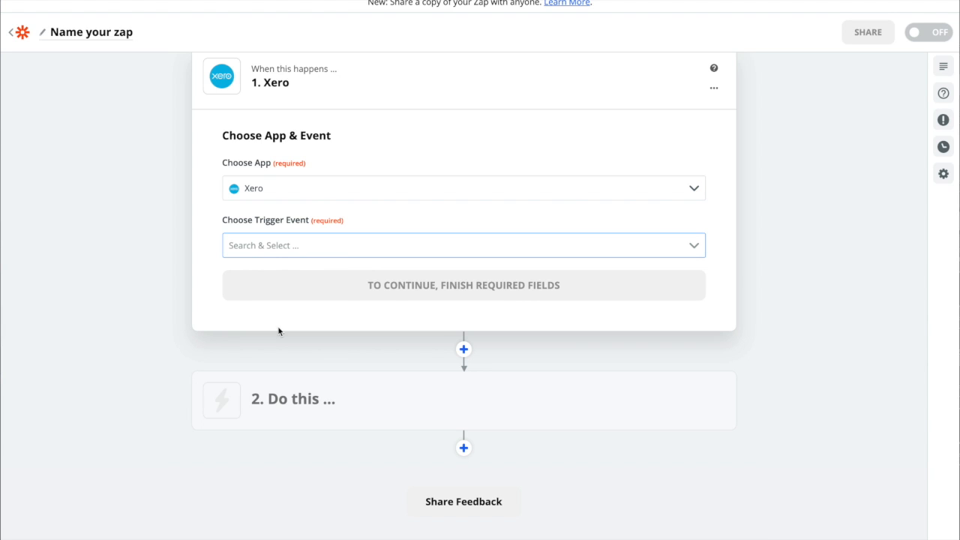
click(692, 247)
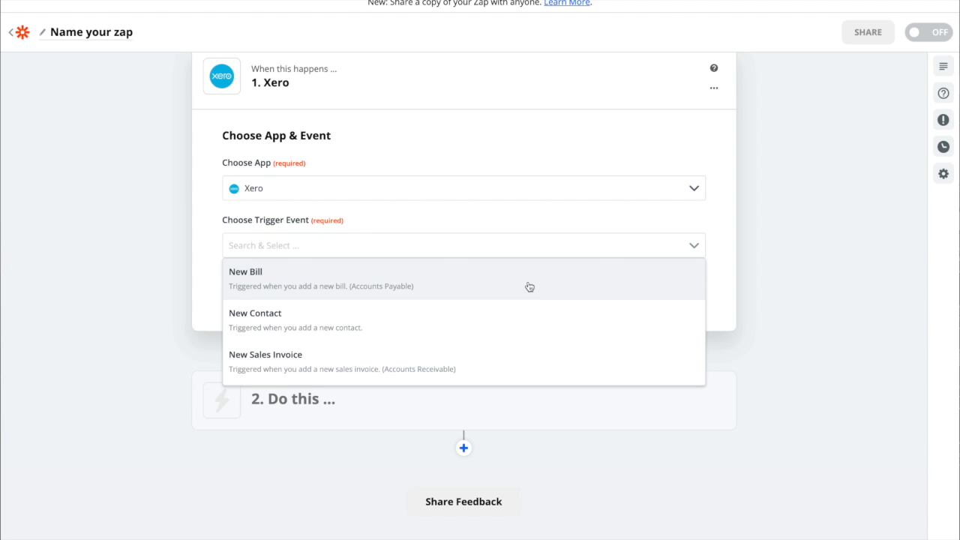
scroll(530, 287, down, 1)
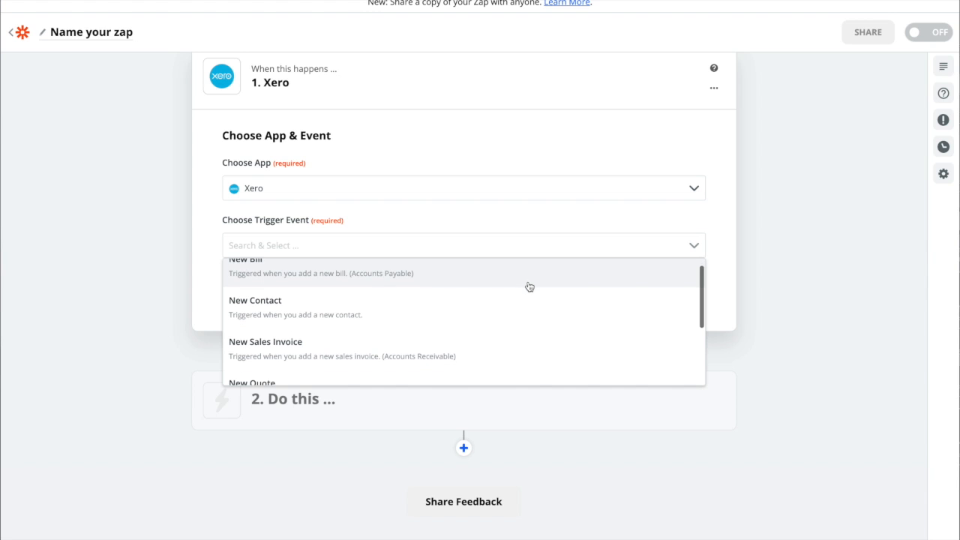
click(438, 306)
click(435, 293)
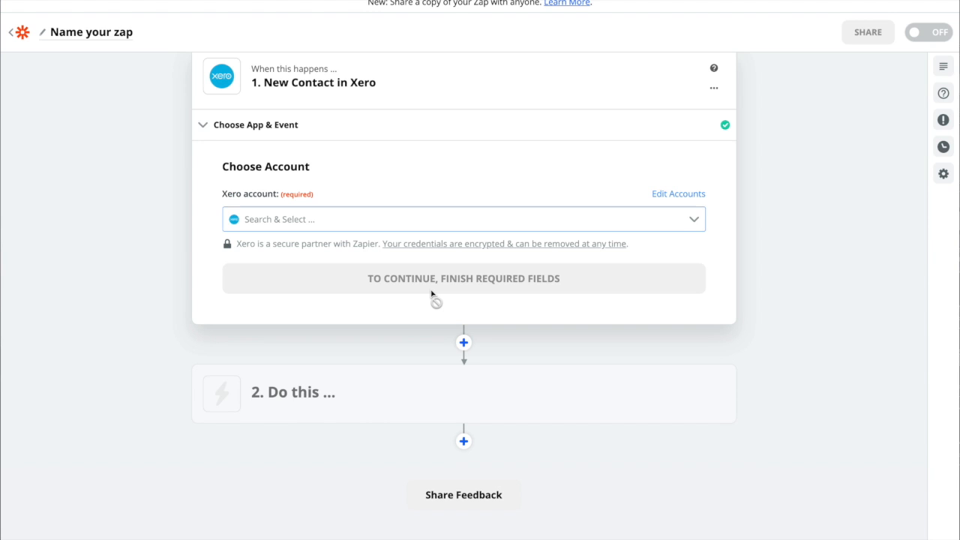
Choose the Xero #2 account for the trigger and fetch a sample contact from it
click(692, 219)
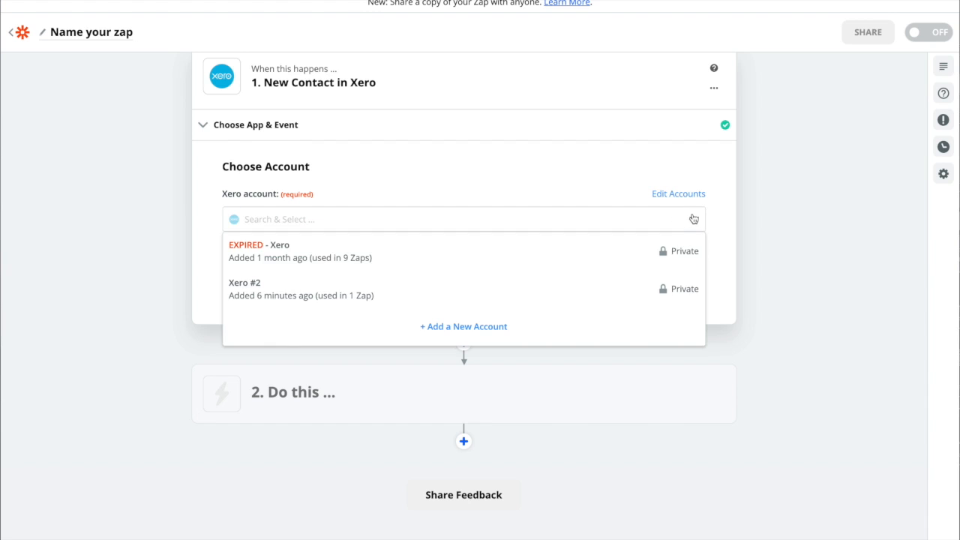
click(423, 295)
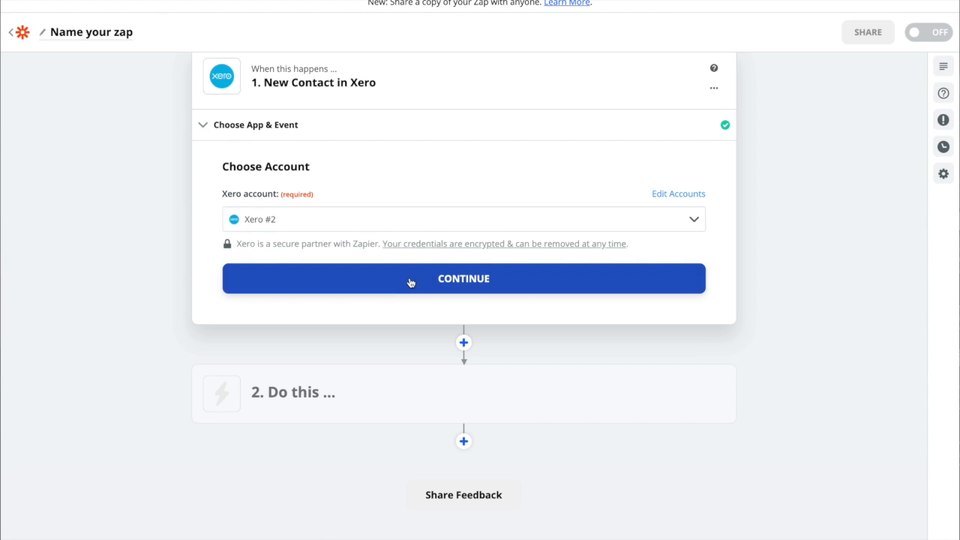
click(410, 282)
click(438, 379)
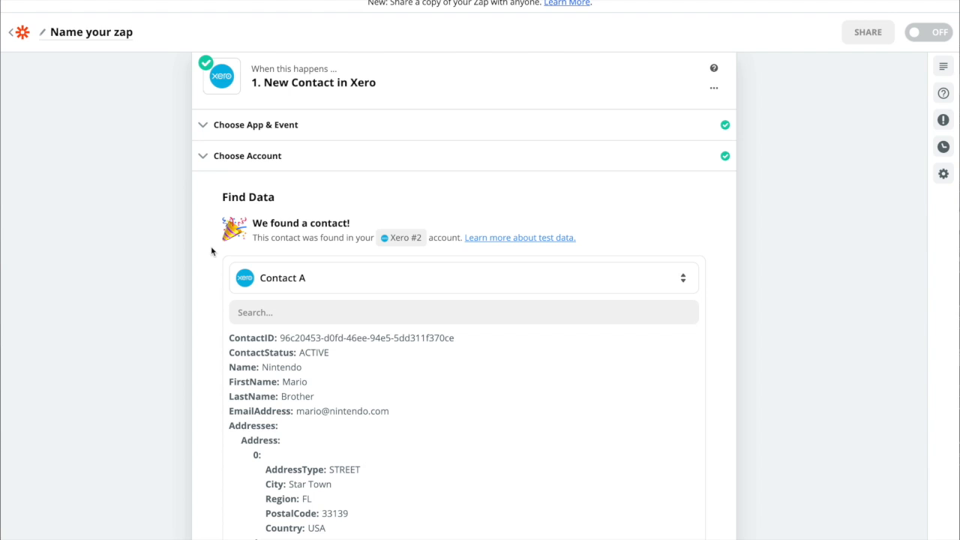
Review the data fields of sample Contact A and accept it to continue to the action step
scroll(211, 251, down, 3)
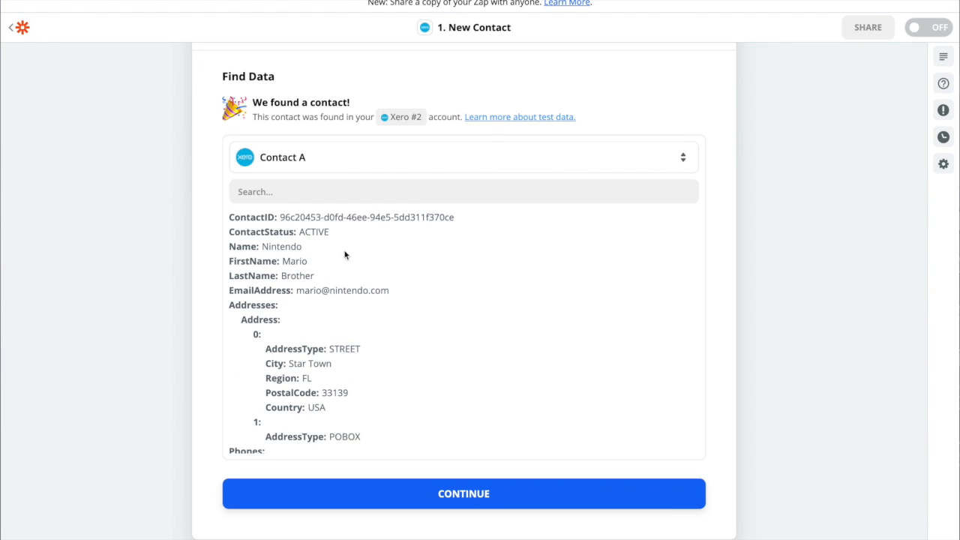
scroll(367, 280, down, 10)
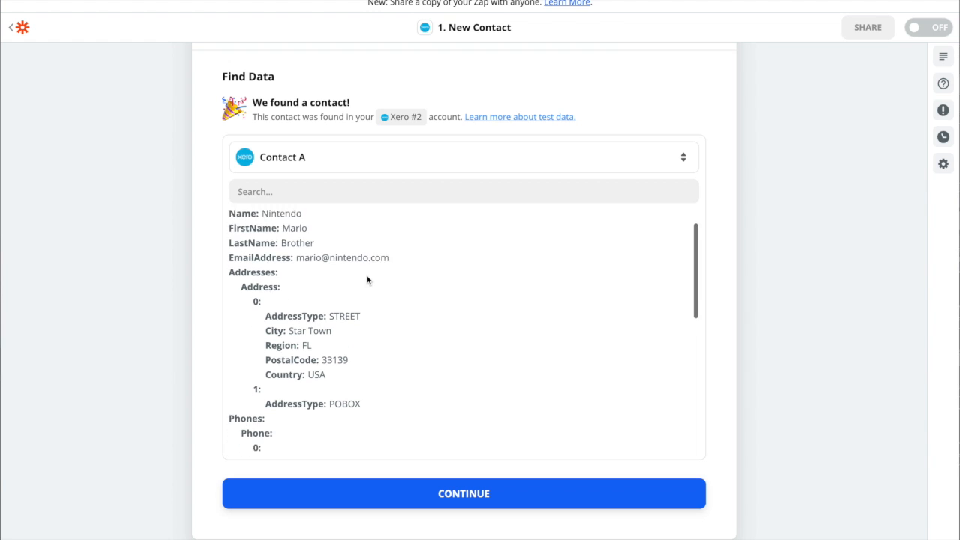
scroll(367, 280, down, 2)
scroll(367, 278, up, 10)
scroll(348, 239, down, 1)
scroll(348, 239, up, 1)
scroll(348, 238, down, 6)
scroll(348, 238, down, 3)
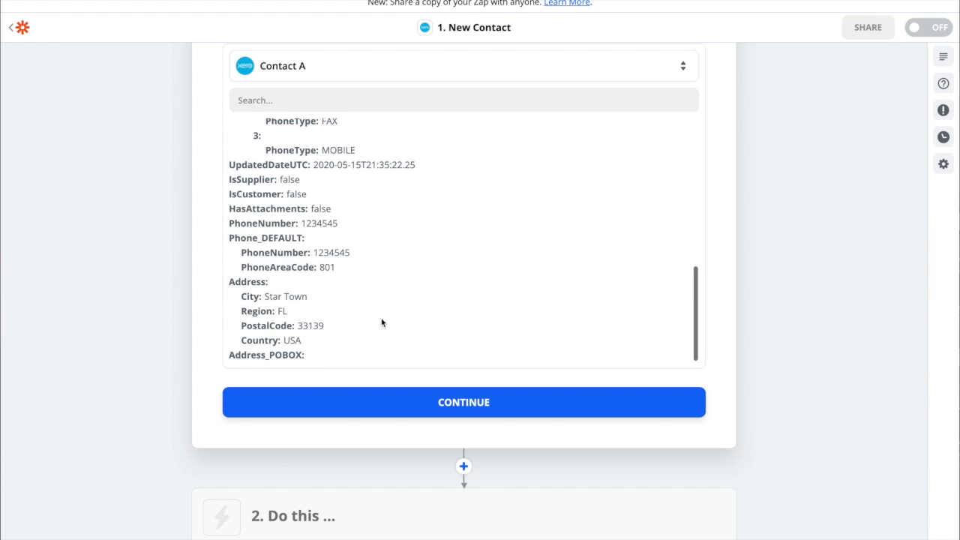
click(396, 402)
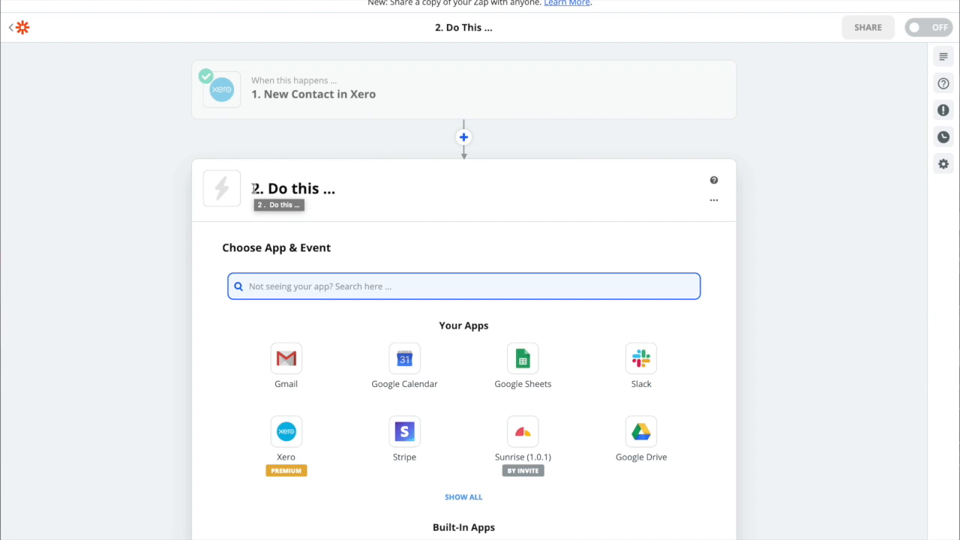
Choose Sunrise (1.0.1) as the app for the zap's second step
drag(253, 188, 349, 193)
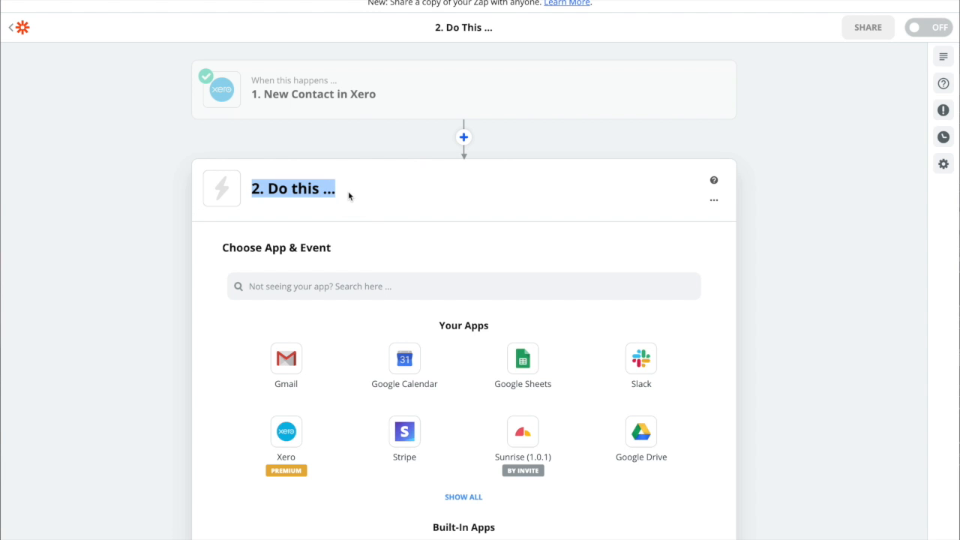
scroll(420, 206, down, 1)
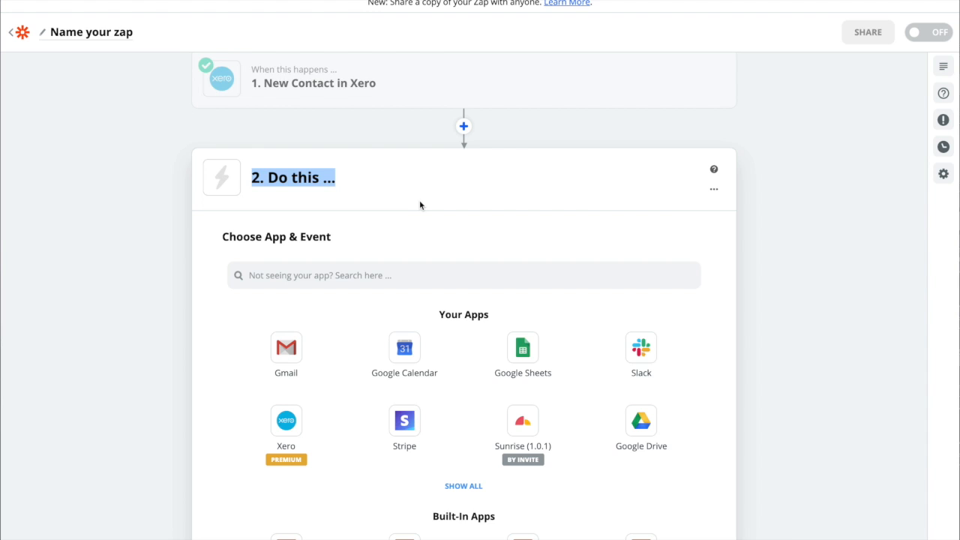
scroll(420, 206, down, 1)
click(524, 393)
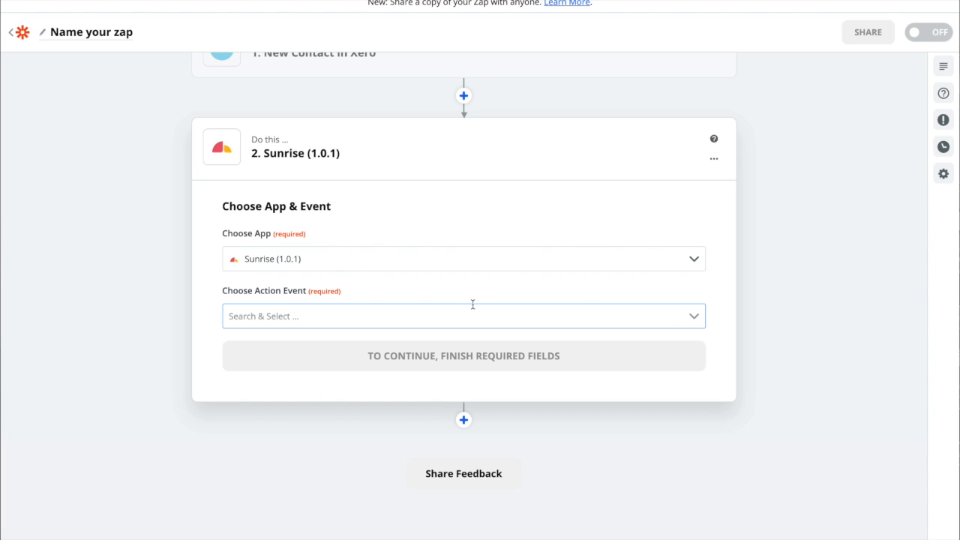
Set the Sunrise action event to Create Contact and continue to account selection
click(694, 321)
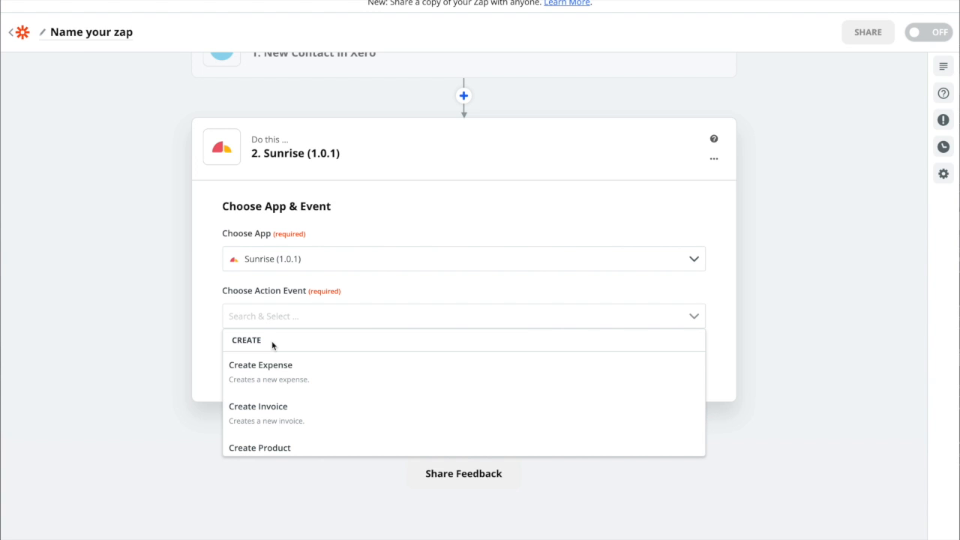
scroll(272, 345, up, 1)
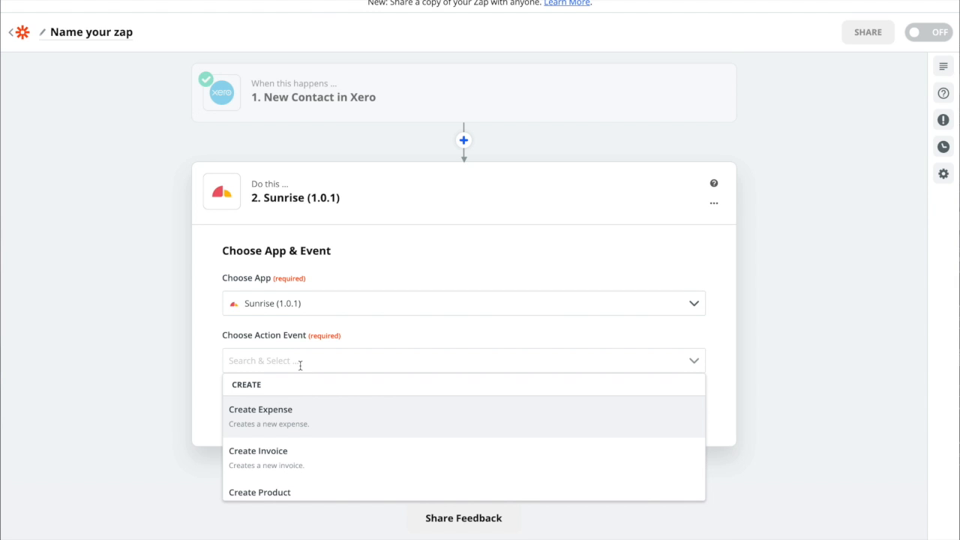
scroll(300, 365, down, 1)
scroll(285, 378, down, 1)
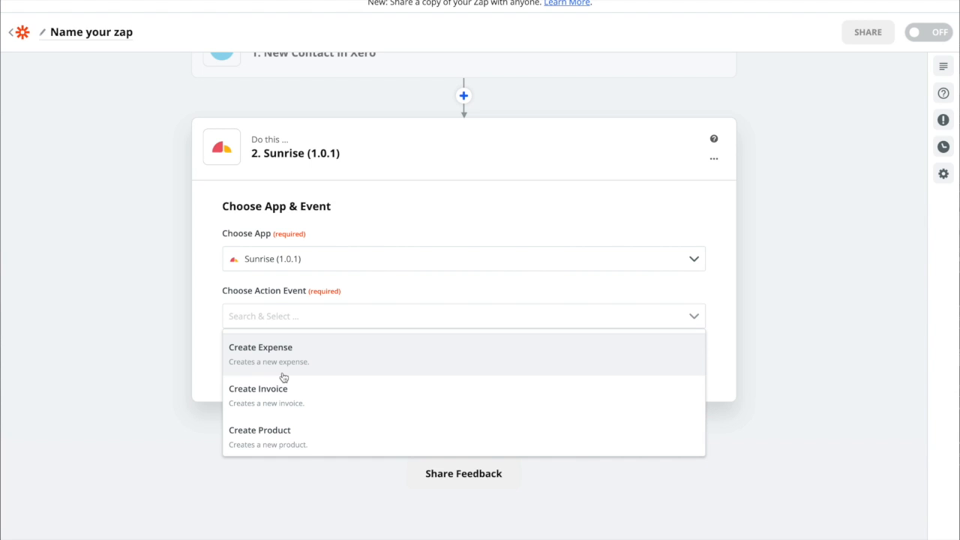
scroll(285, 379, down, 3)
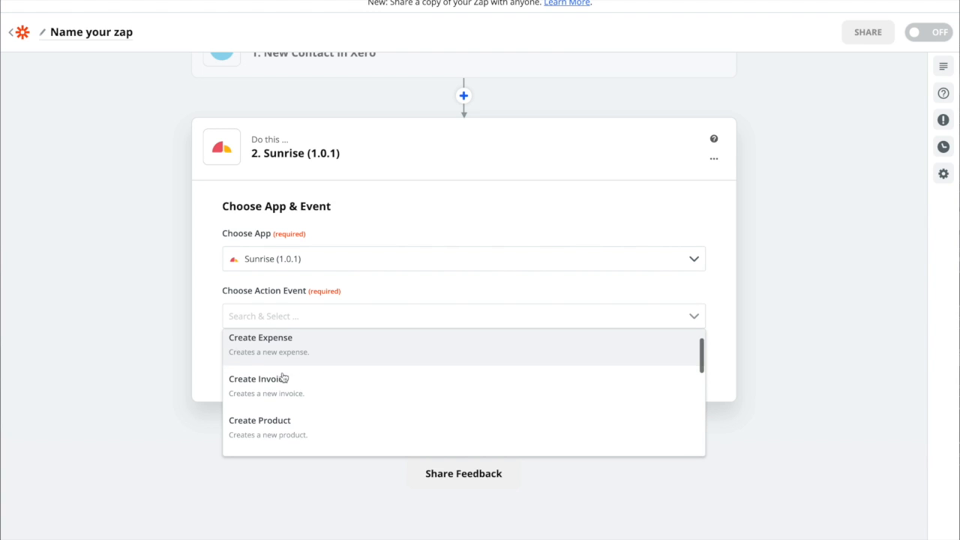
click(279, 409)
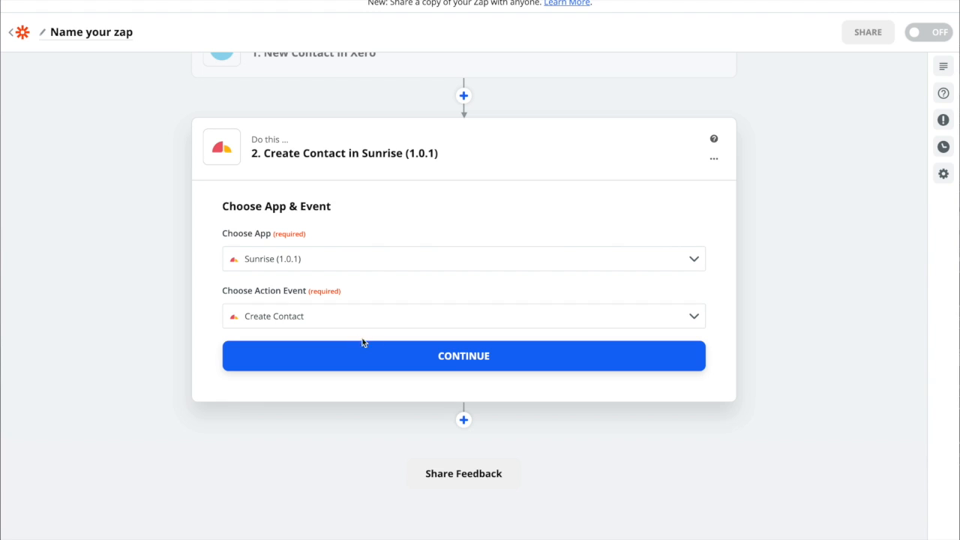
click(453, 353)
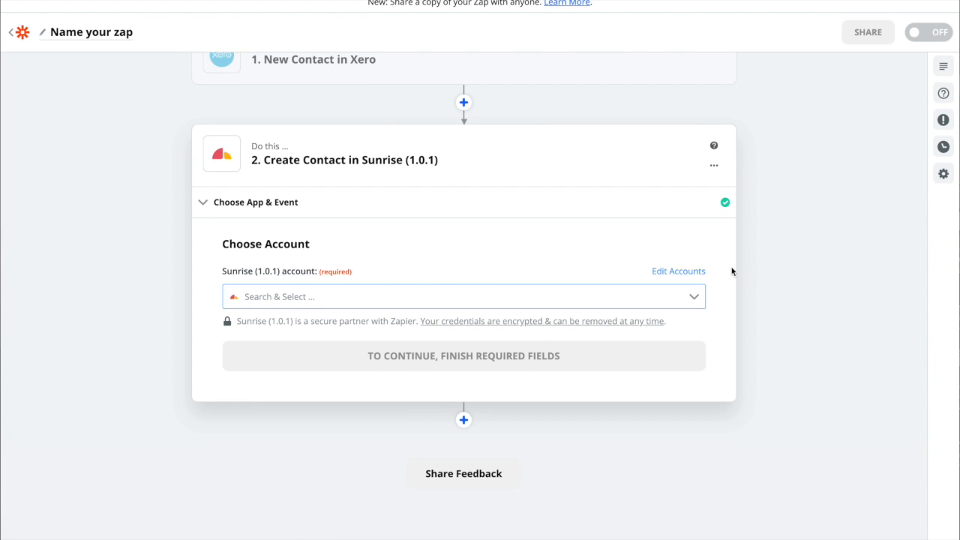
Choose the existing Sunrise (1.0.1) account for the action and continue to the contact customization
click(696, 300)
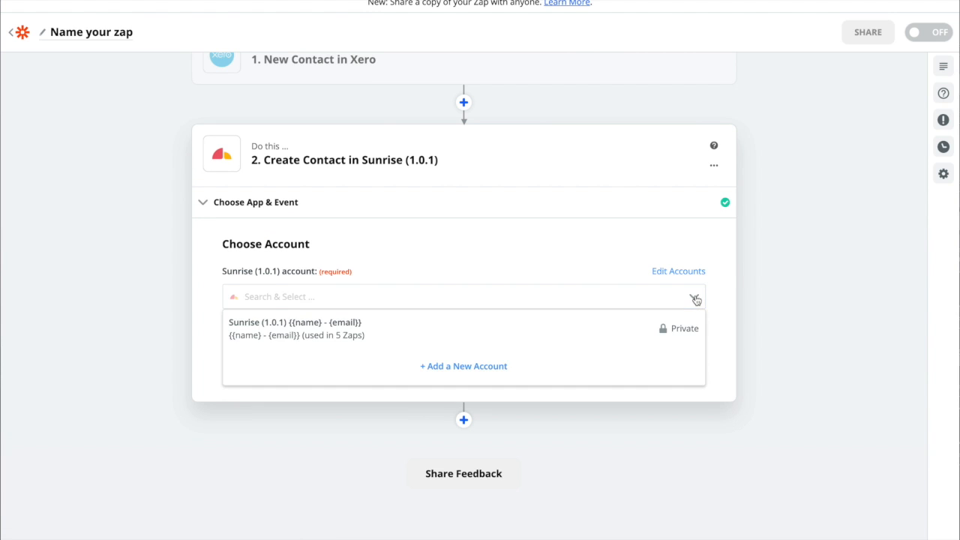
click(420, 329)
click(418, 362)
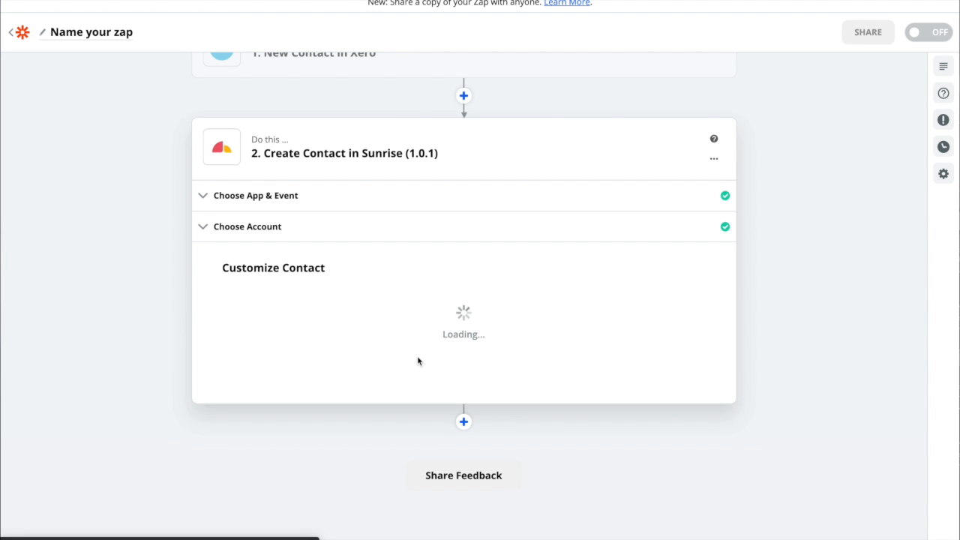
scroll(418, 357, down, 2)
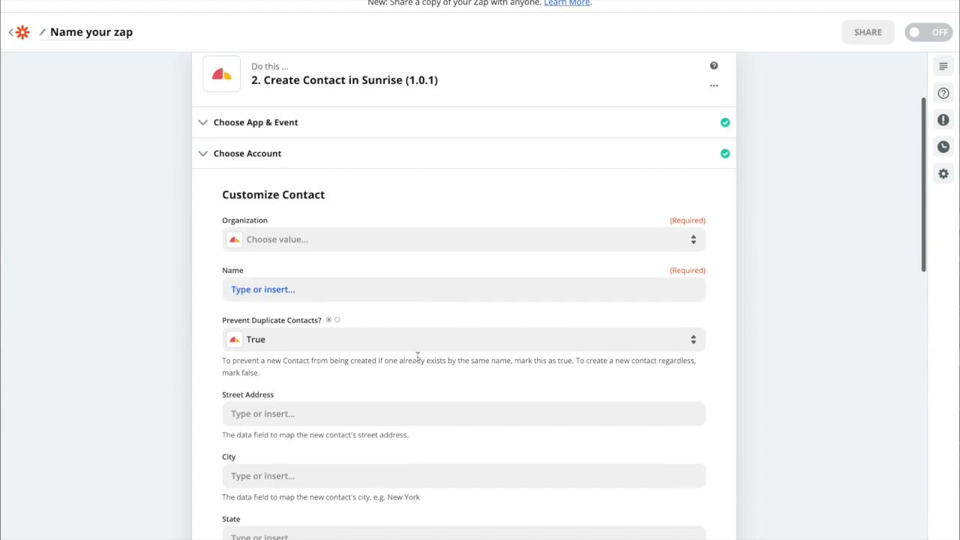
scroll(418, 359, down, 2)
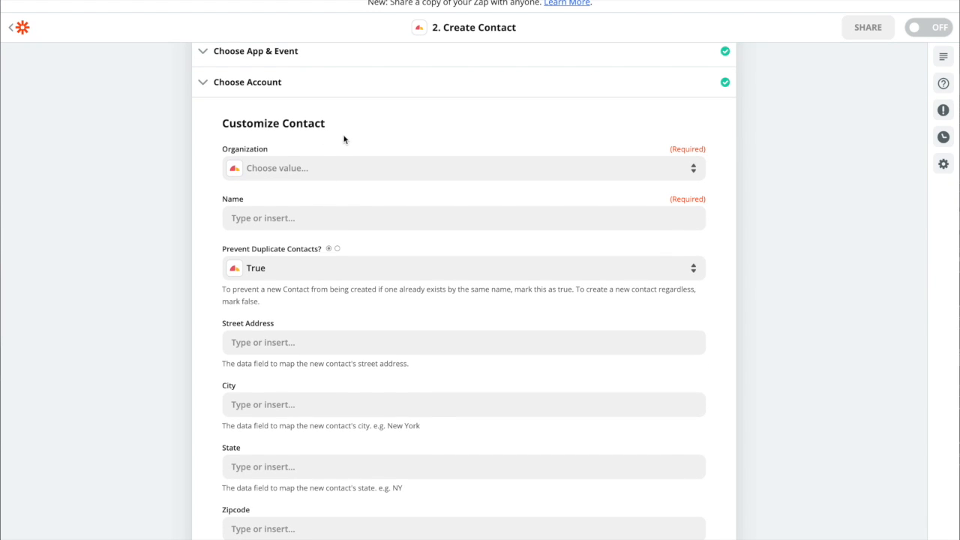
drag(326, 124, 223, 126)
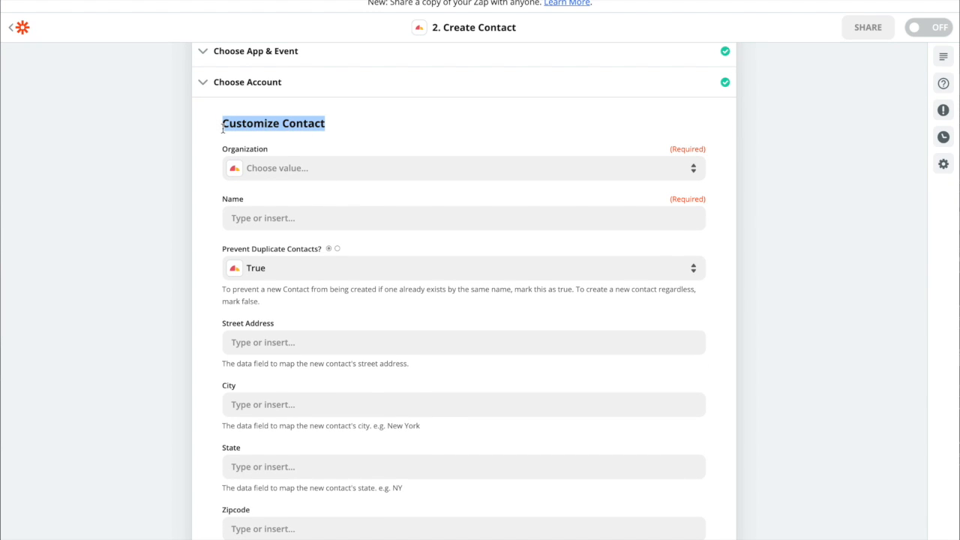
click(334, 127)
drag(326, 125, 282, 124)
scroll(373, 122, up, 2)
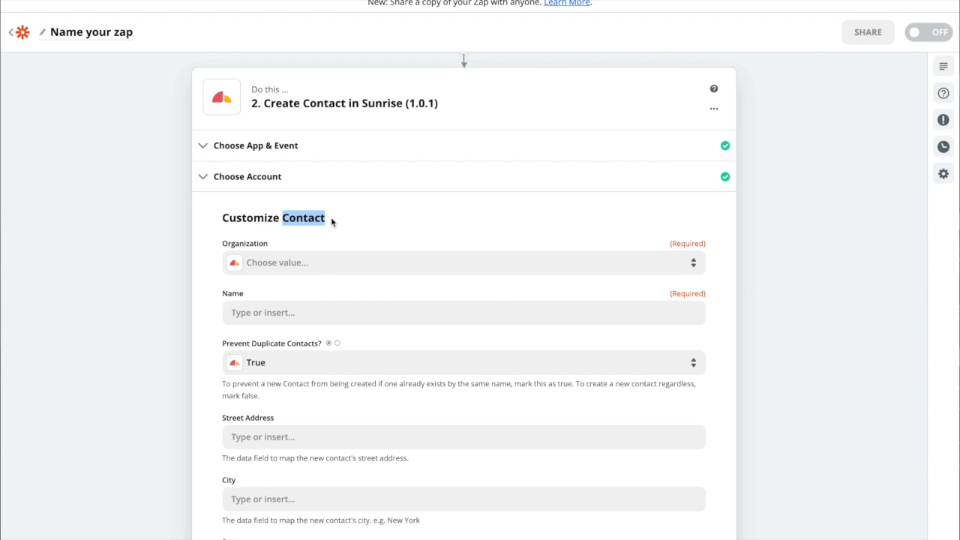
click(331, 221)
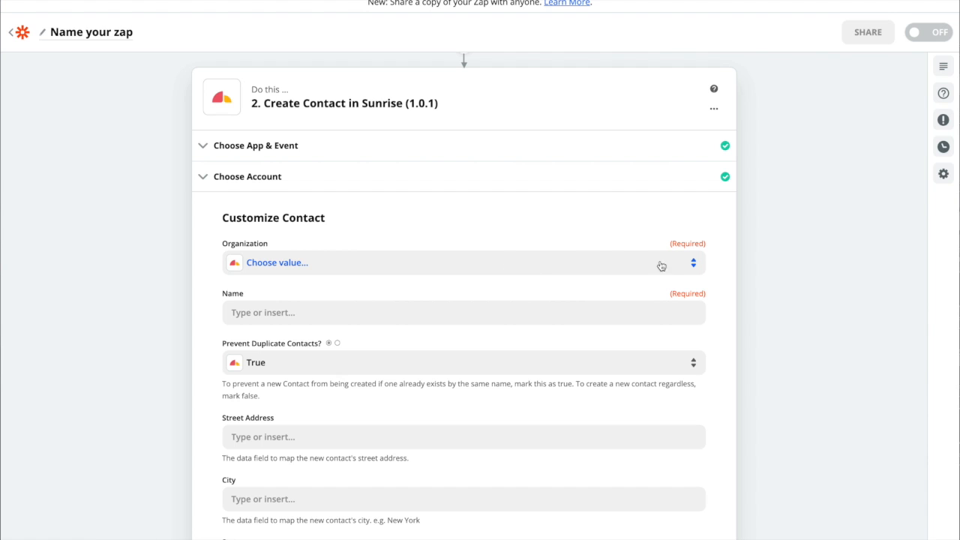
Set the new contact's Organization to Lendio
click(687, 265)
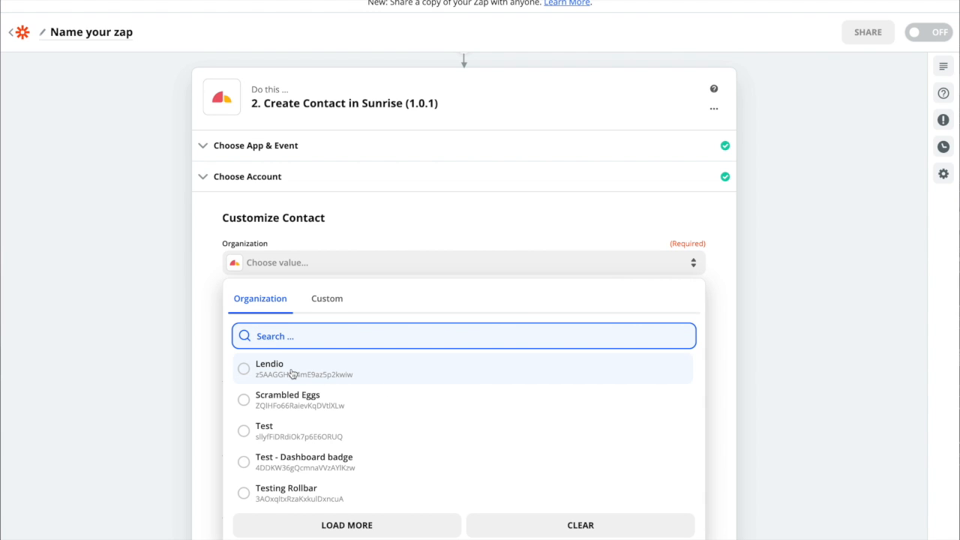
scroll(294, 372, down, 1)
scroll(294, 368, down, 1)
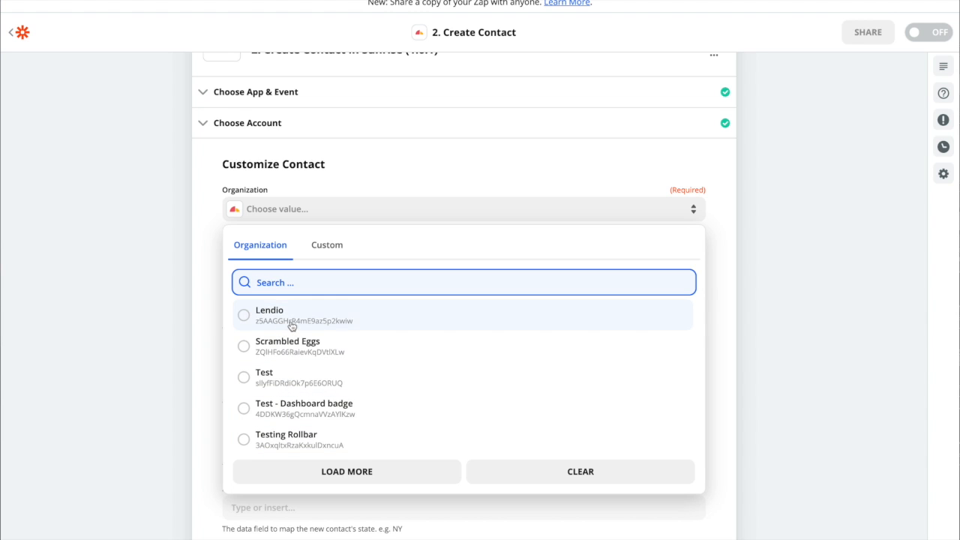
click(244, 315)
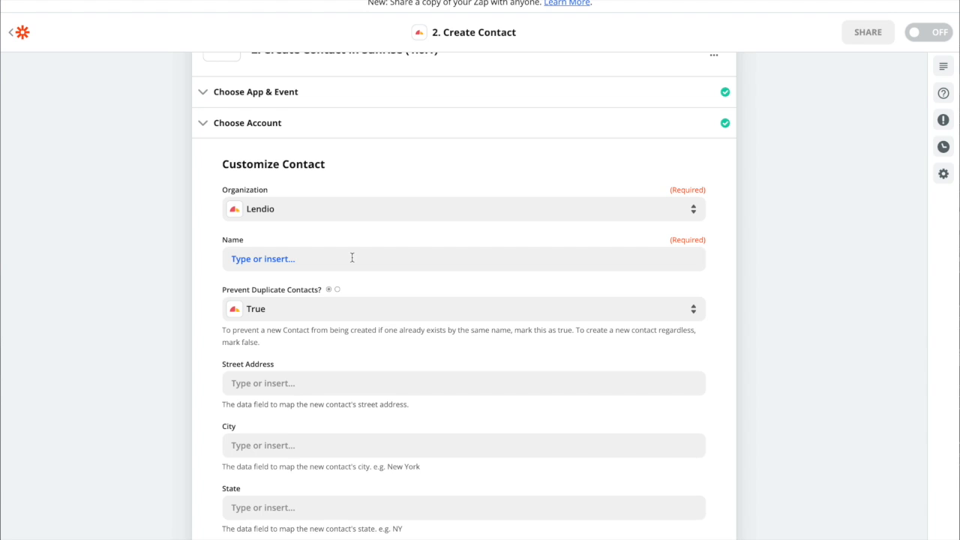
Map the required Name field of the Sunrise contact to the Name value from the Xero trigger, using the full list of options
click(350, 257)
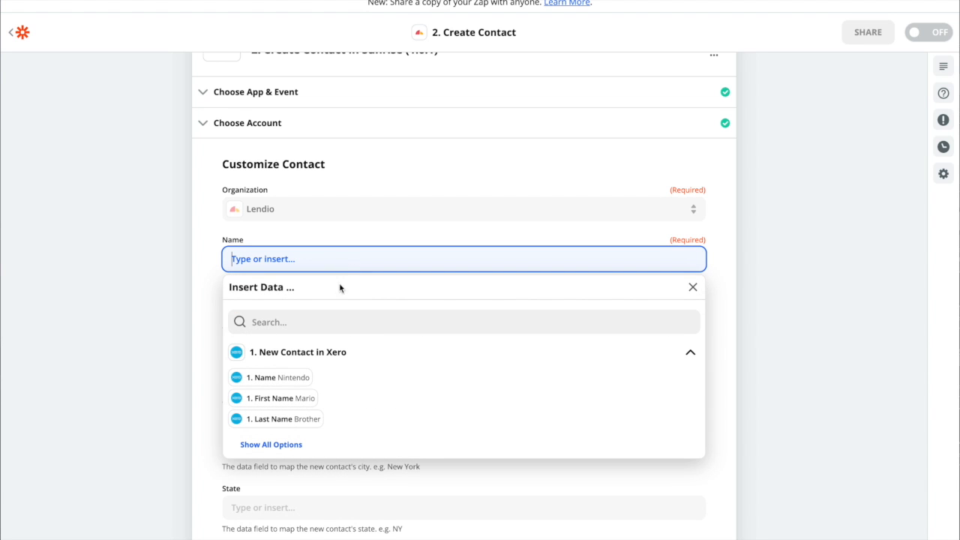
click(266, 445)
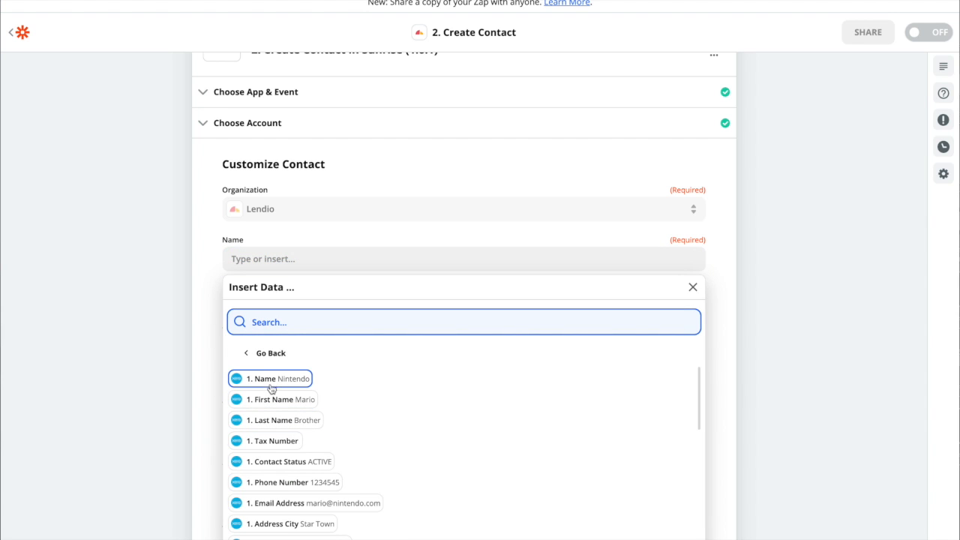
scroll(317, 377, down, 1)
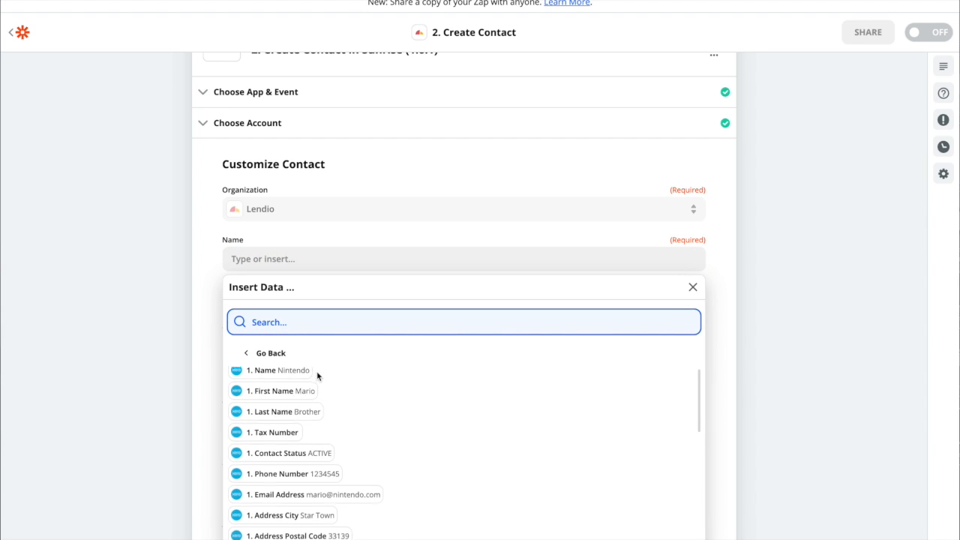
scroll(318, 378, up, 1)
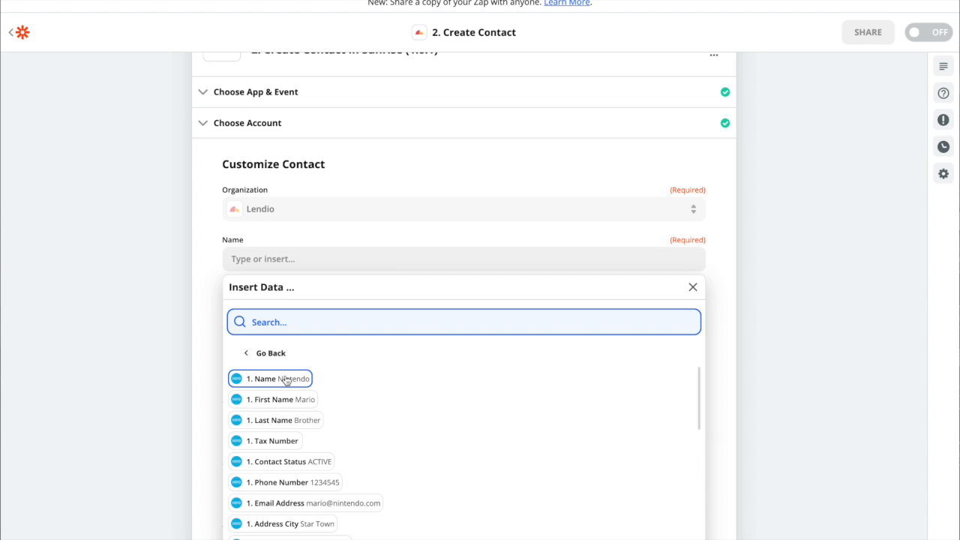
click(285, 380)
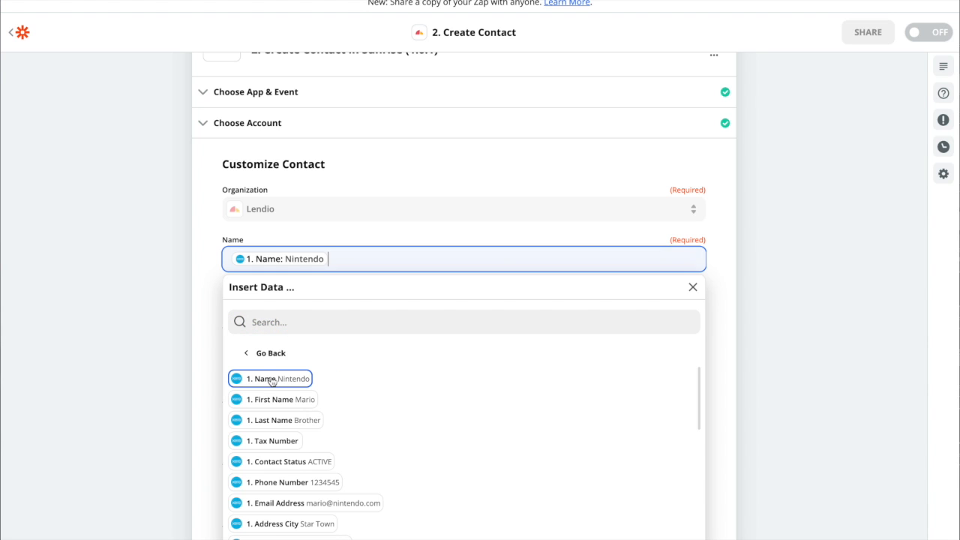
click(283, 229)
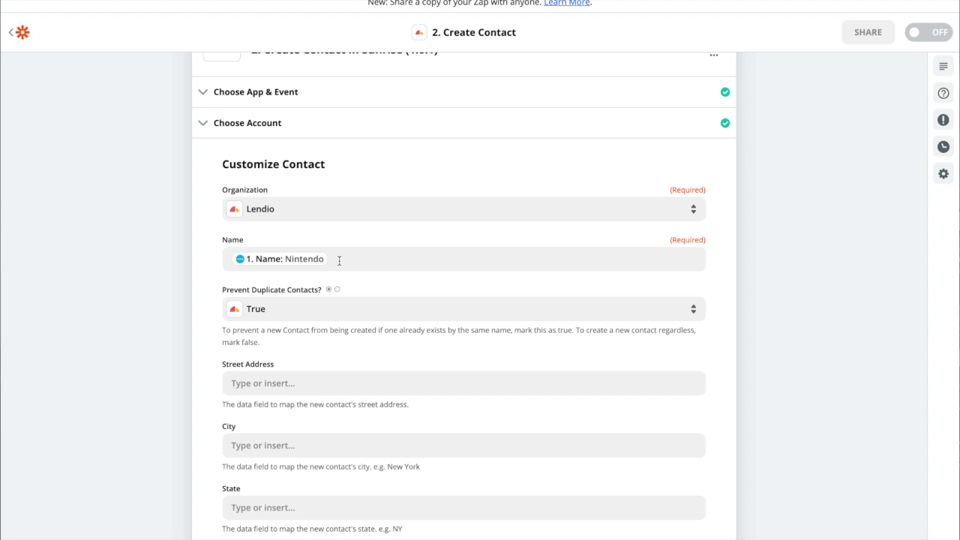
click(339, 260)
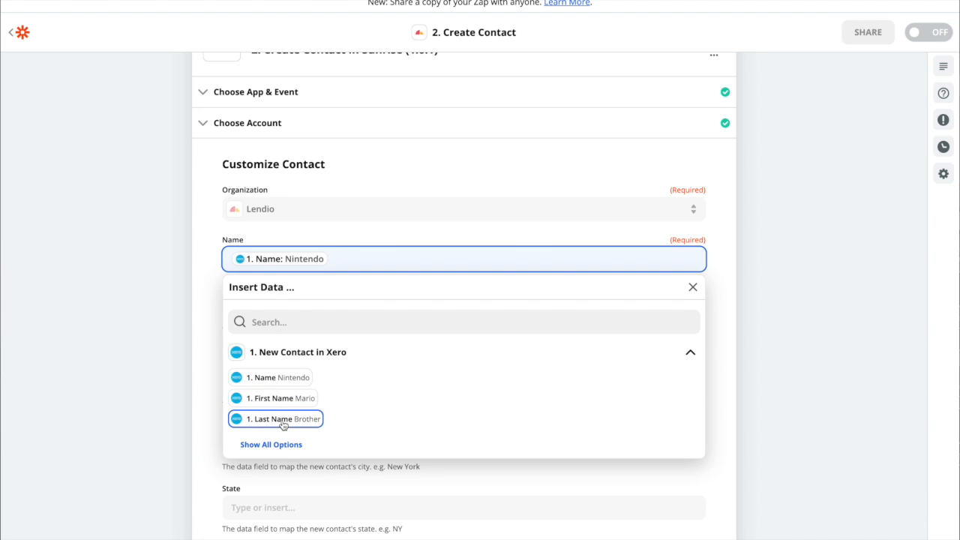
click(361, 230)
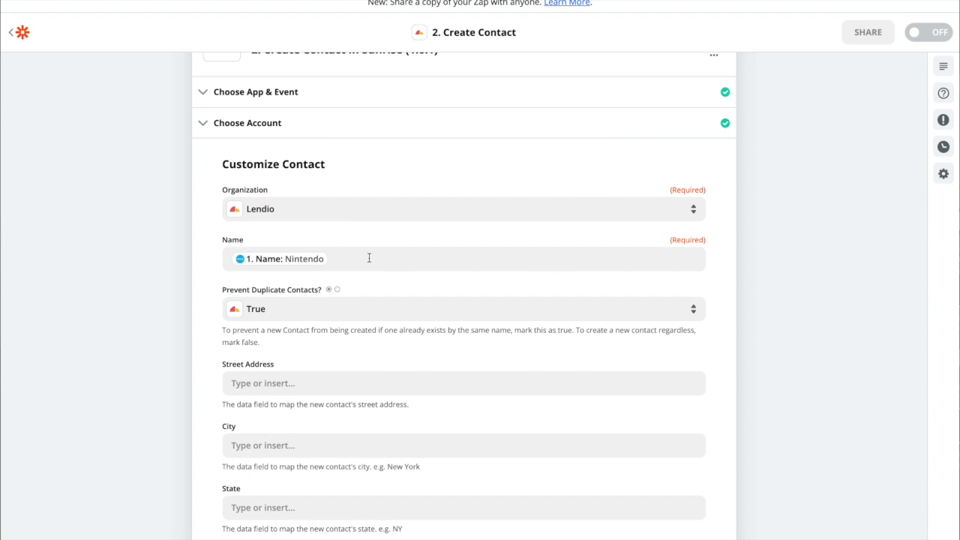
Replace the value mapped to the Sunrise contact's Name field with the First Name and Last Name values from the Xero trigger
click(367, 257)
key(BackSpace)
click(278, 398)
click(283, 419)
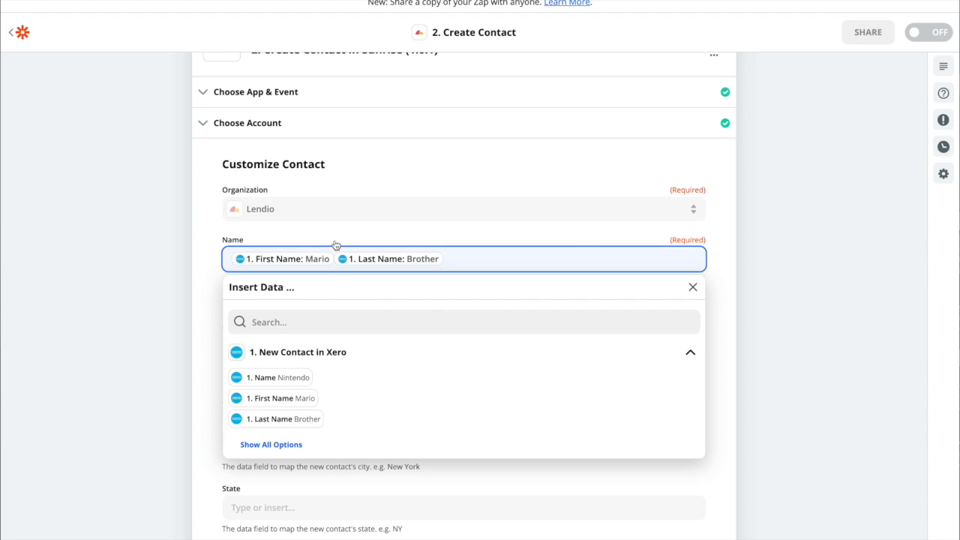
click(333, 244)
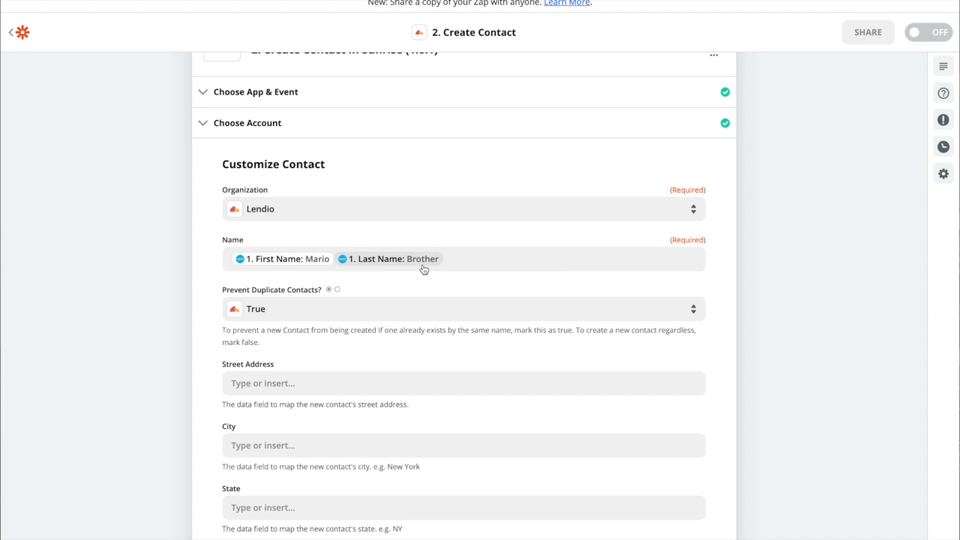
Clear the First Name and Last Name values from the contact's Name field and map it to the Xero Name value
click(487, 262)
key(BackSpace)
key(BackSpace)
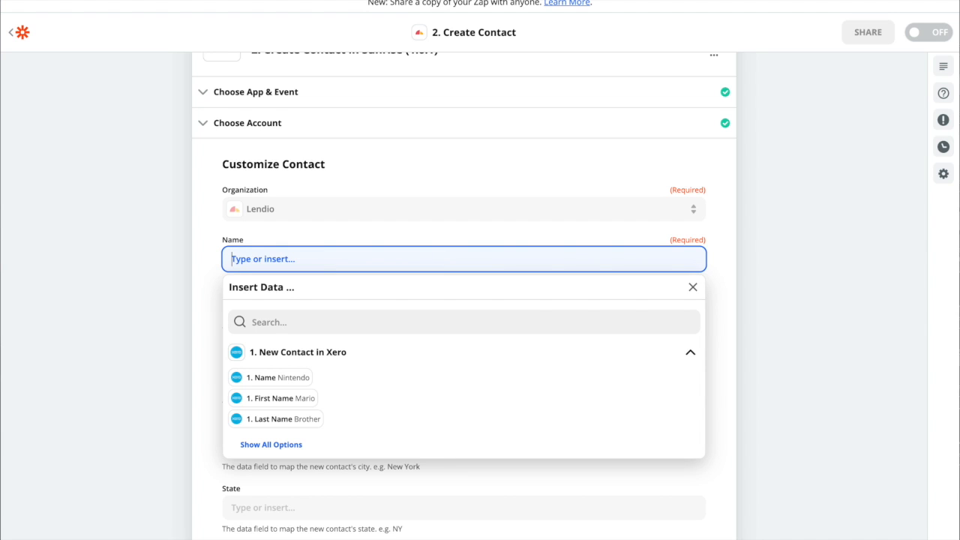
click(281, 378)
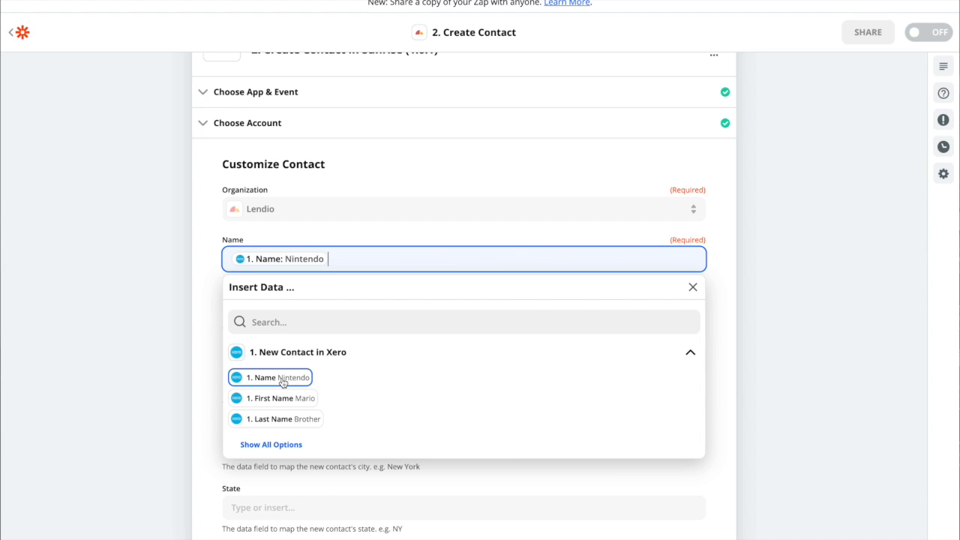
click(207, 320)
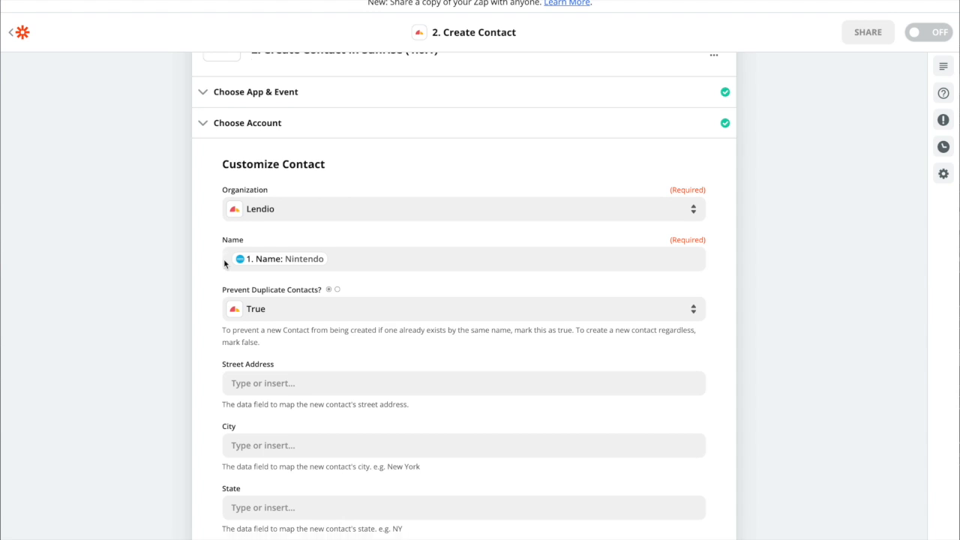
Review the Xero trigger step alongside the Name mapping in the Sunrise Create Contact step
scroll(225, 264, up, 1)
scroll(224, 264, up, 1)
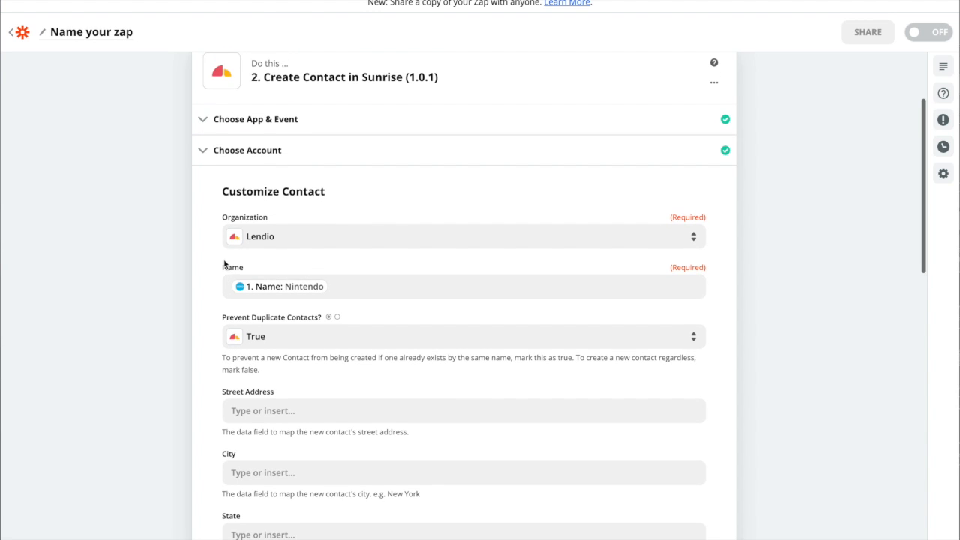
scroll(225, 265, up, 3)
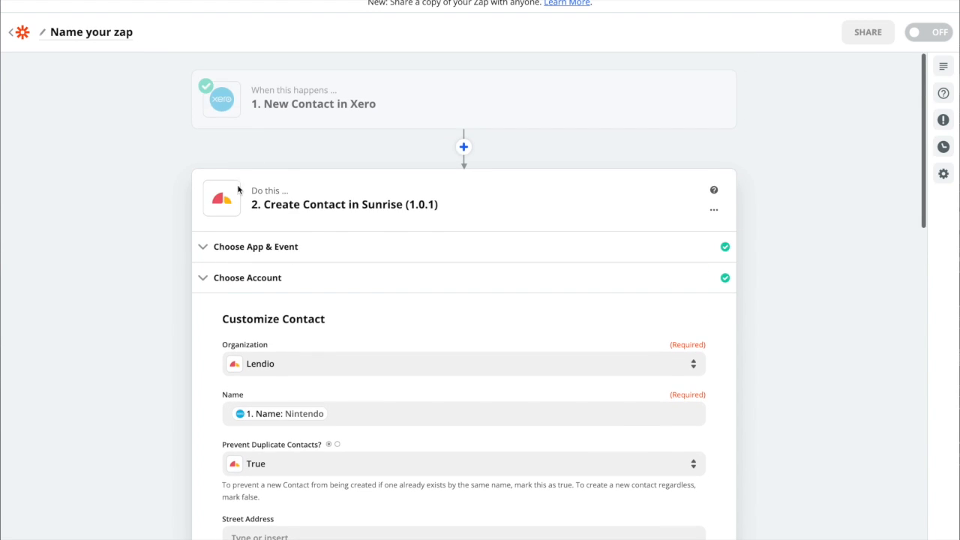
scroll(248, 231, down, 1)
scroll(248, 281, down, 1)
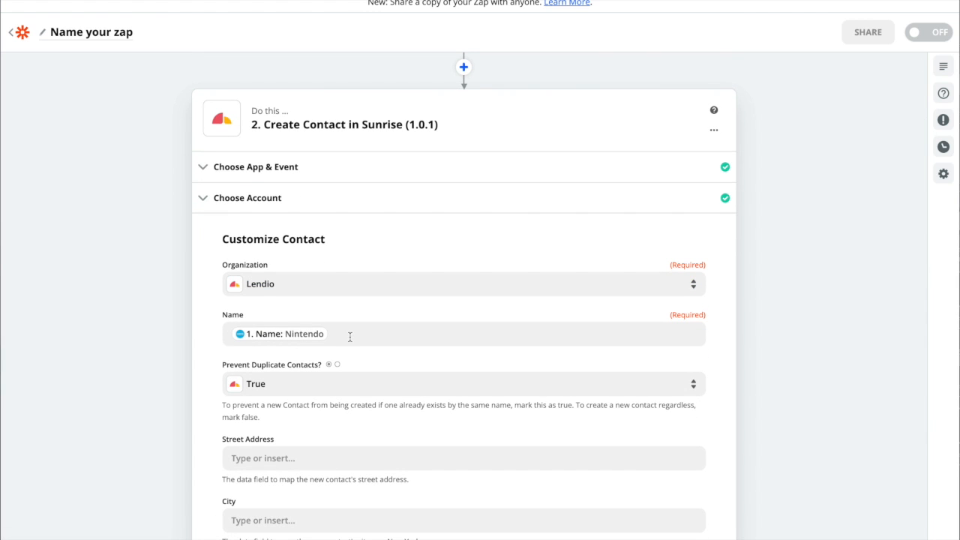
scroll(345, 272, up, 2)
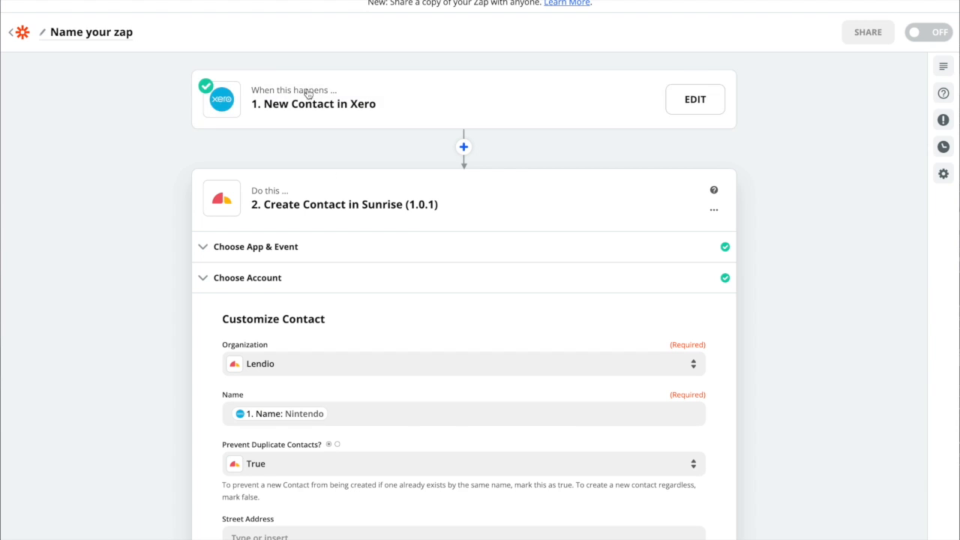
scroll(364, 413, down, 1)
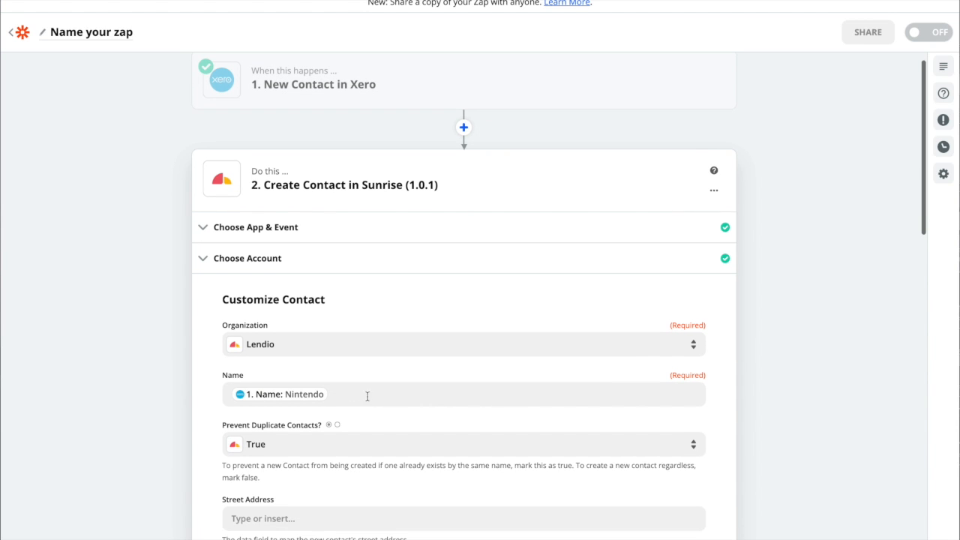
scroll(223, 379, down, 1)
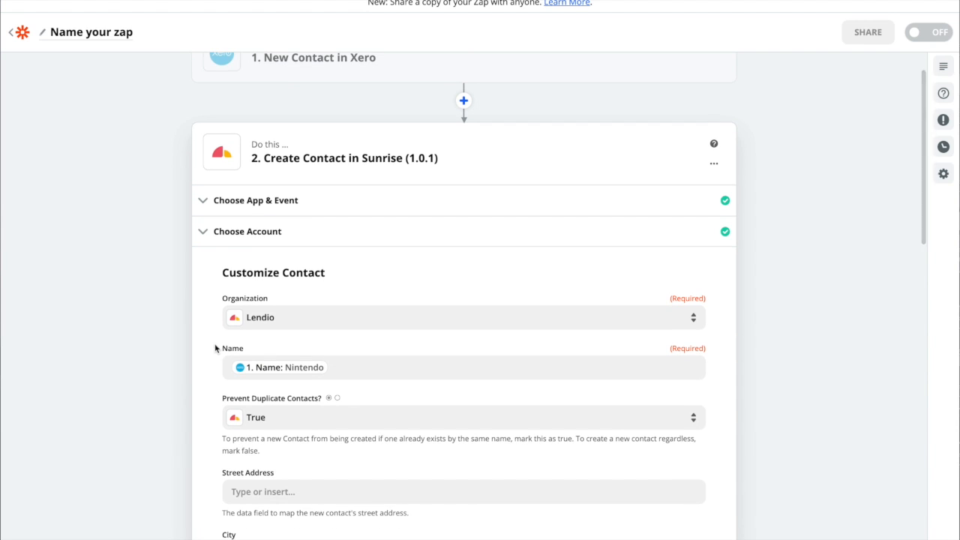
scroll(252, 351, down, 1)
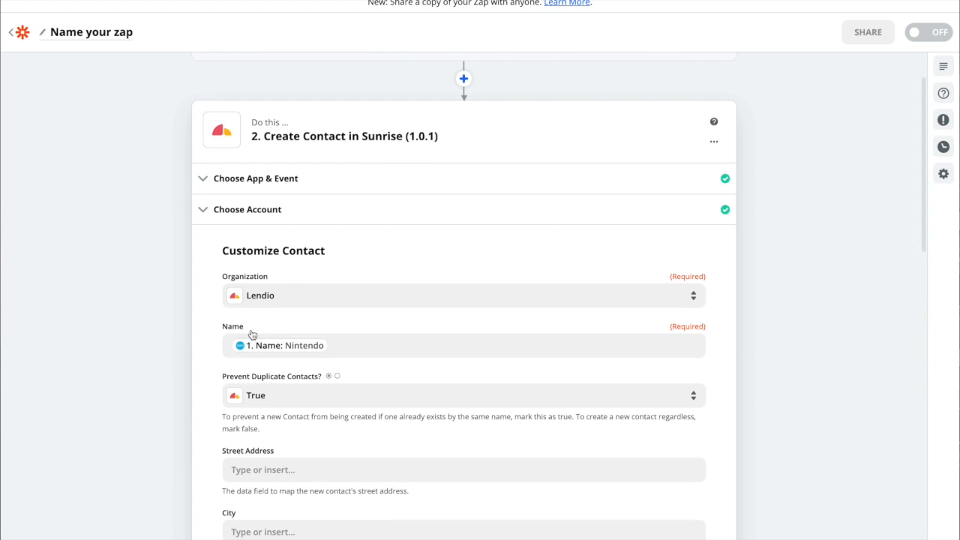
scroll(252, 331, down, 1)
scroll(252, 312, down, 2)
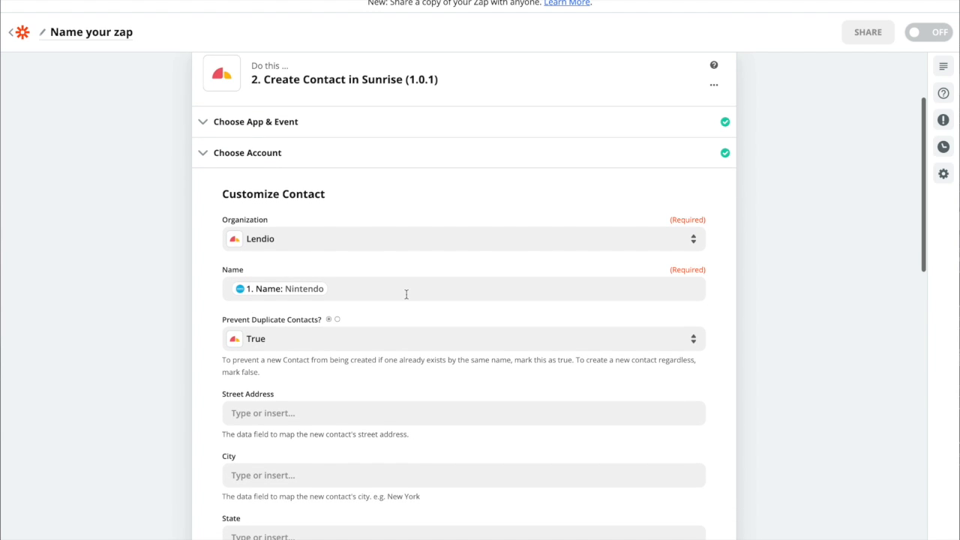
scroll(408, 297, down, 2)
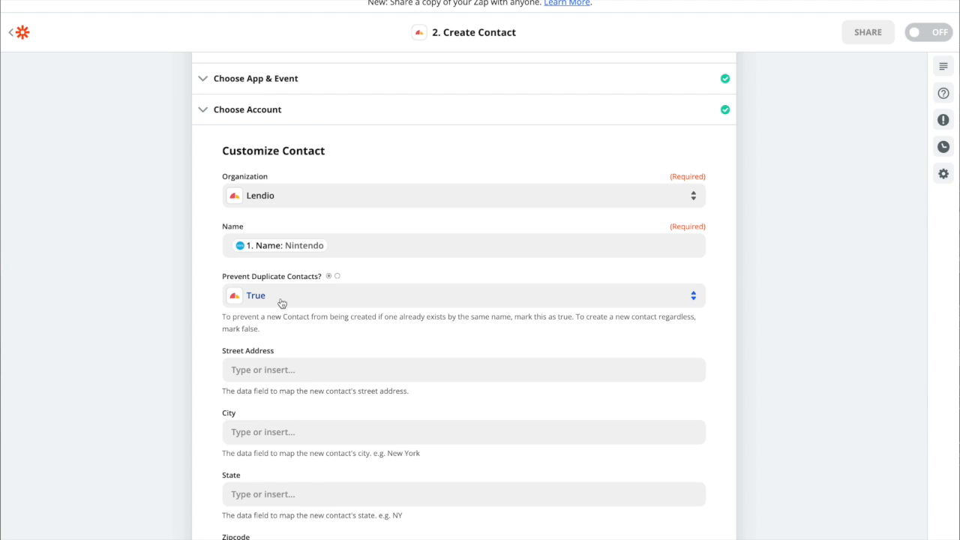
Switch Prevent Duplicate Contacts to False and set it back to True
click(692, 297)
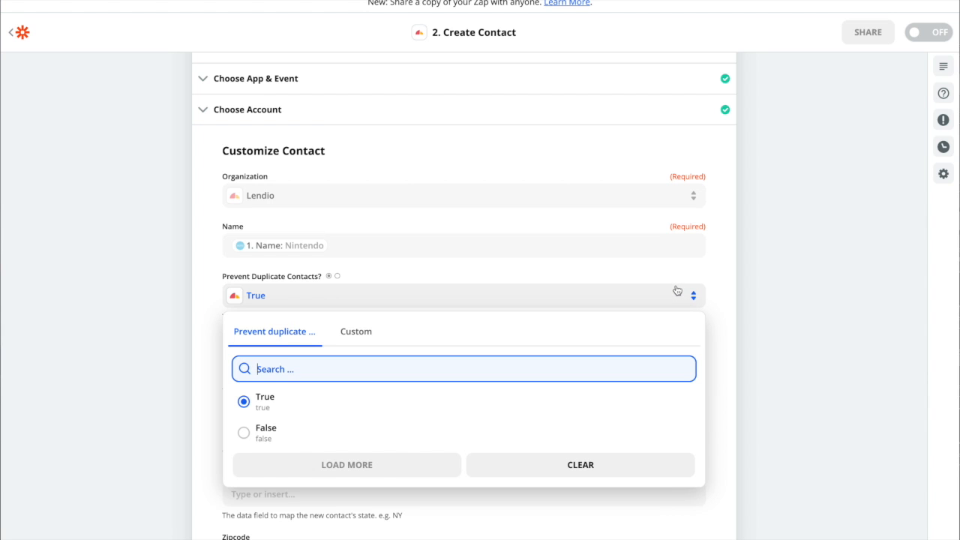
click(512, 276)
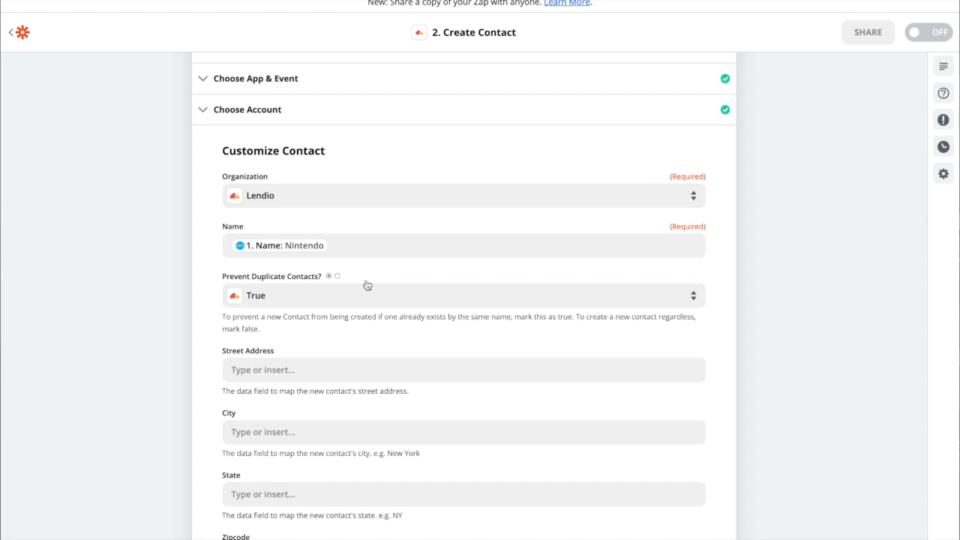
click(530, 303)
click(250, 435)
click(471, 300)
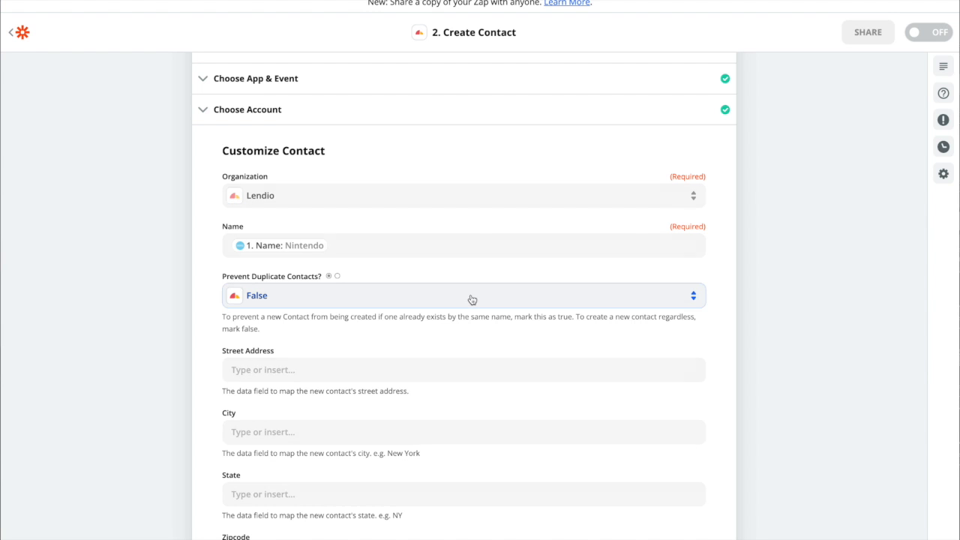
click(252, 403)
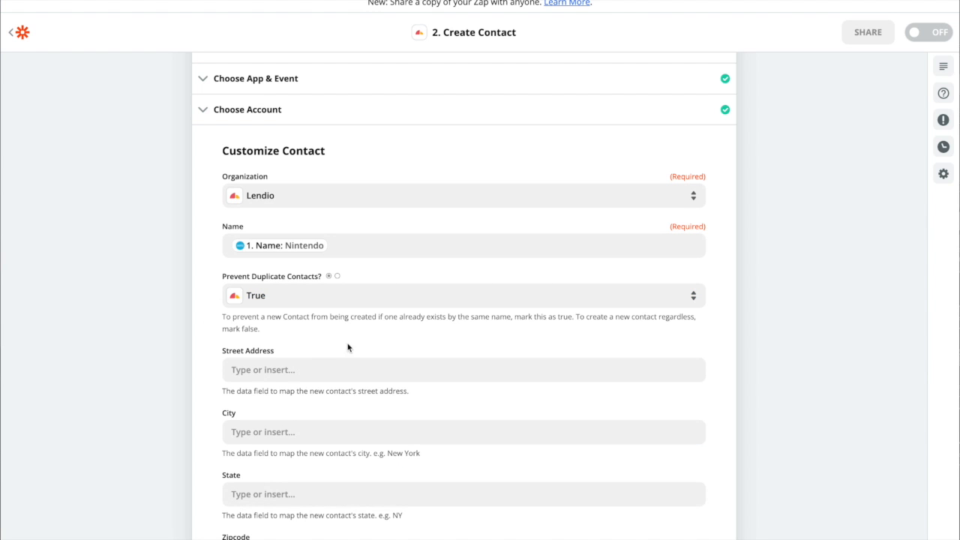
Examine the full list of Xero contact values for one that suits the Street Address field, leaving the field unmapped
scroll(389, 319, down, 1)
scroll(388, 320, down, 2)
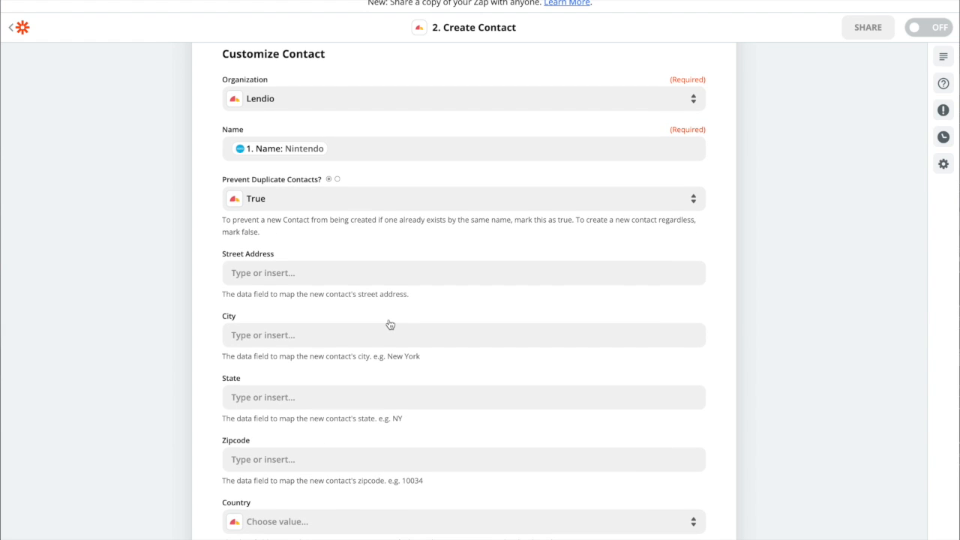
click(319, 270)
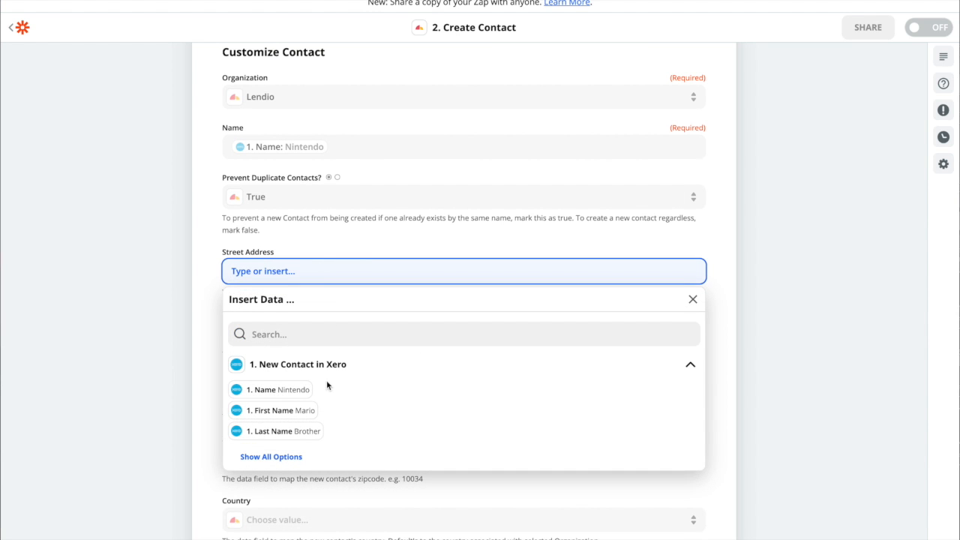
scroll(328, 386, down, 1)
scroll(267, 421, down, 1)
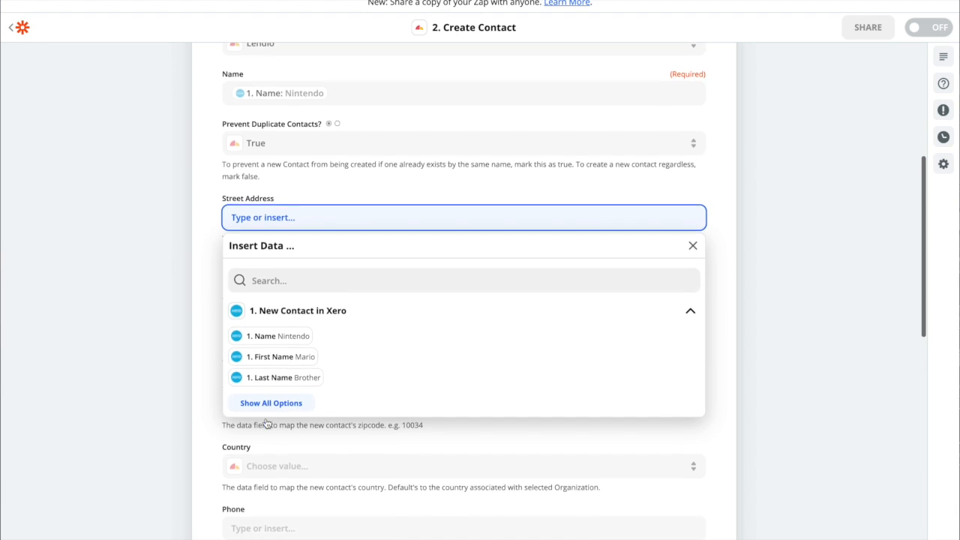
click(266, 403)
scroll(319, 407, down, 2)
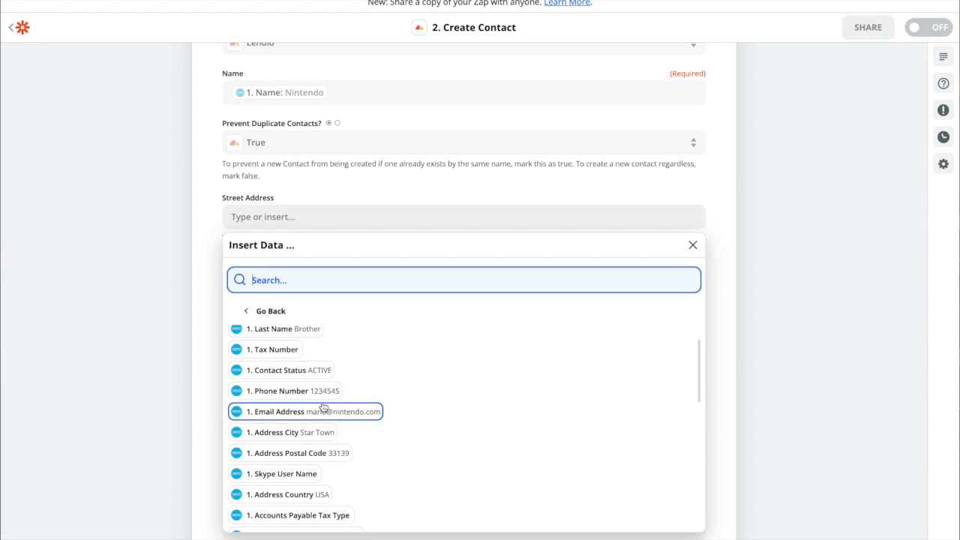
scroll(277, 376, down, 1)
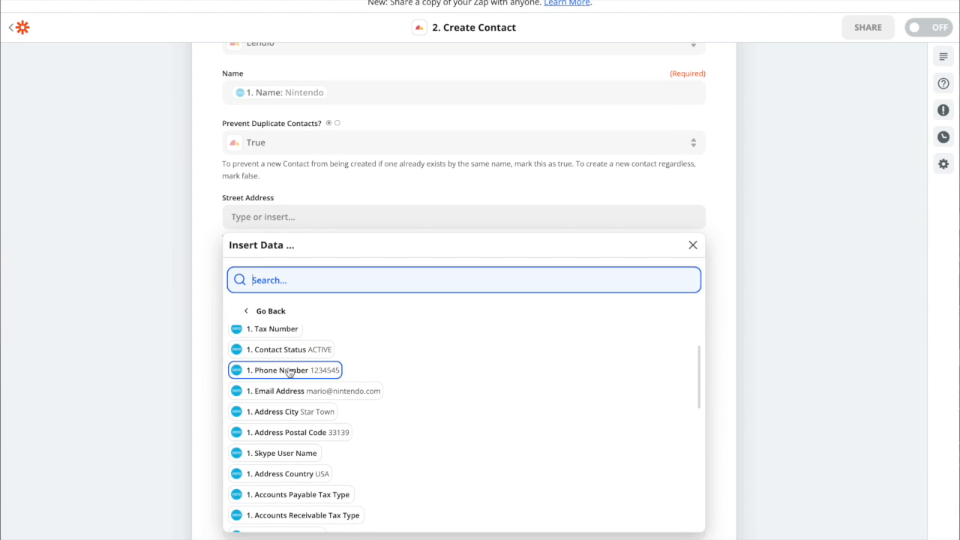
scroll(315, 373, down, 1)
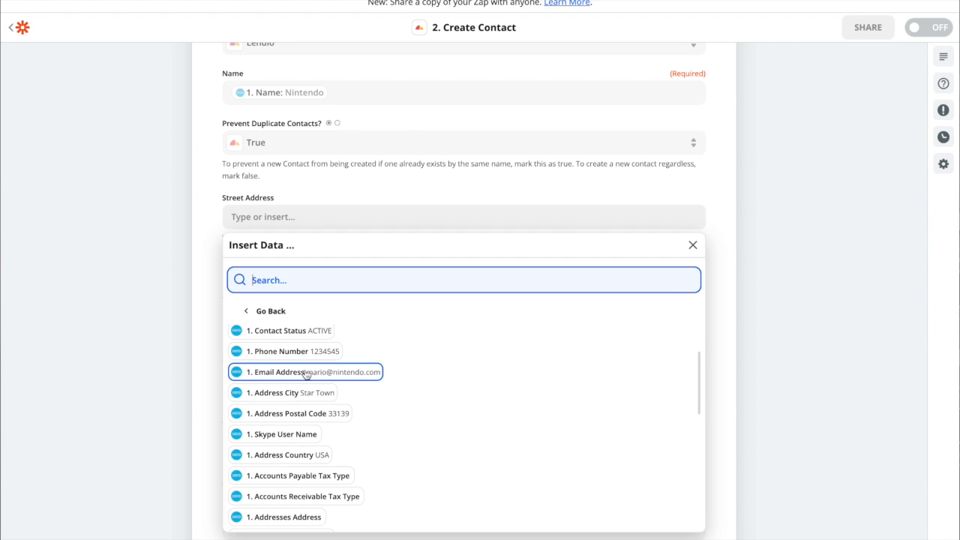
scroll(306, 376, down, 1)
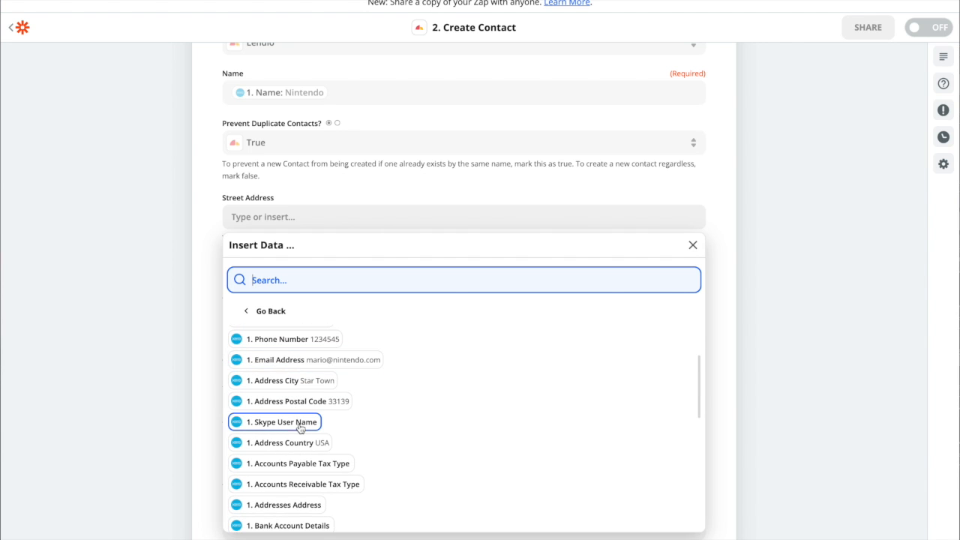
scroll(300, 426, down, 1)
scroll(300, 427, down, 5)
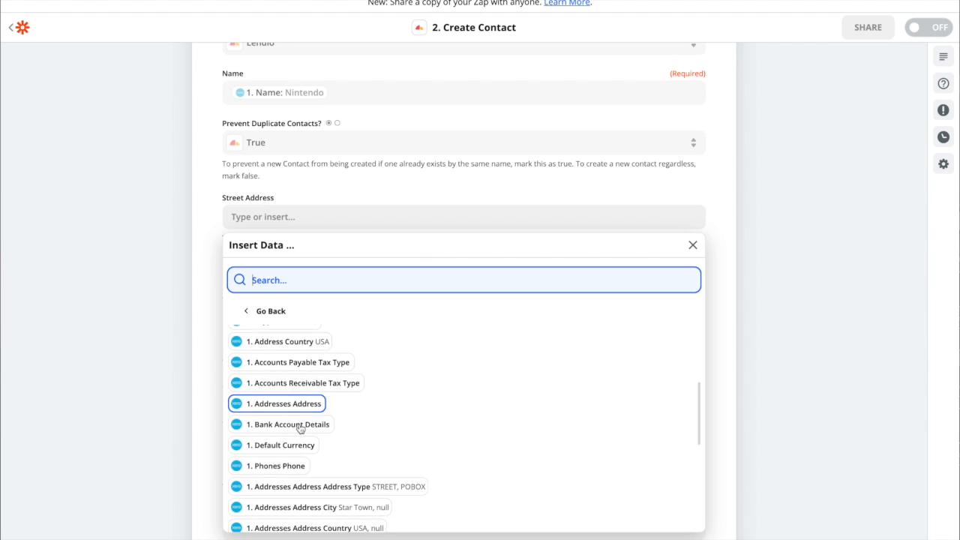
scroll(300, 428, down, 1)
scroll(375, 455, down, 2)
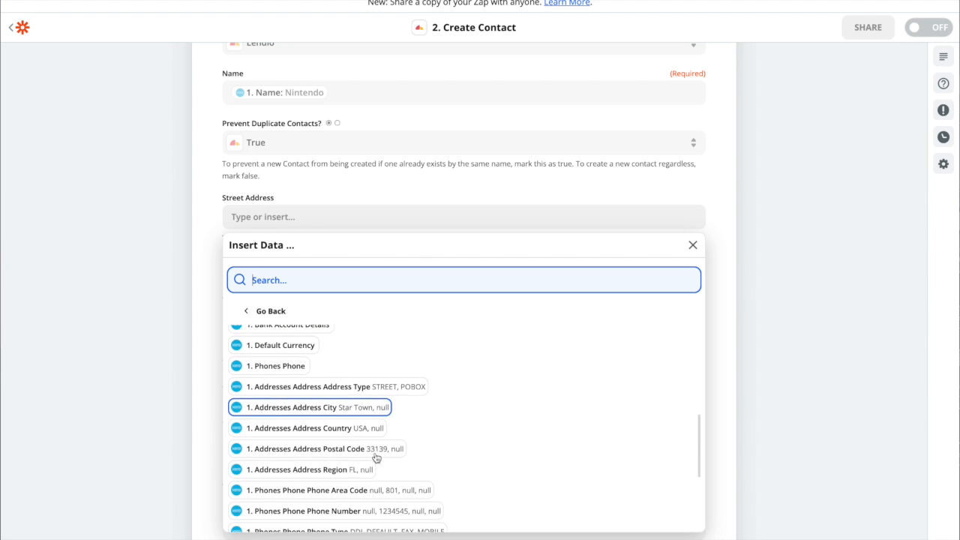
scroll(379, 447, down, 2)
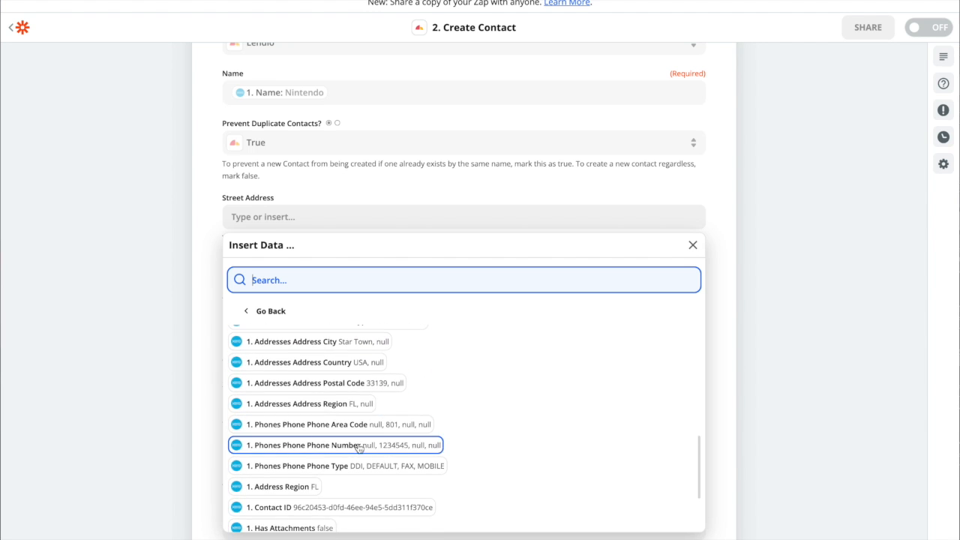
click(192, 428)
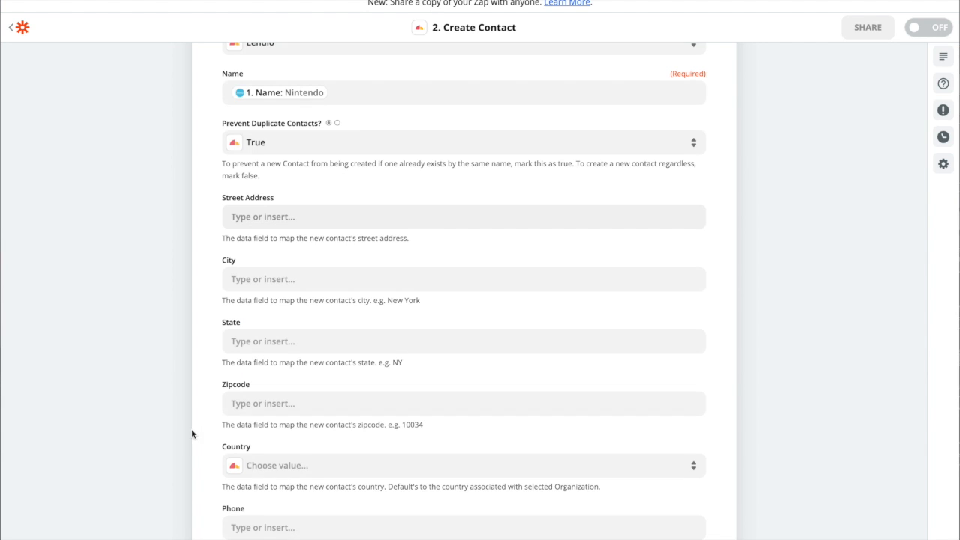
Map the contact's City field to the Xero Address City value
scroll(274, 325, down, 3)
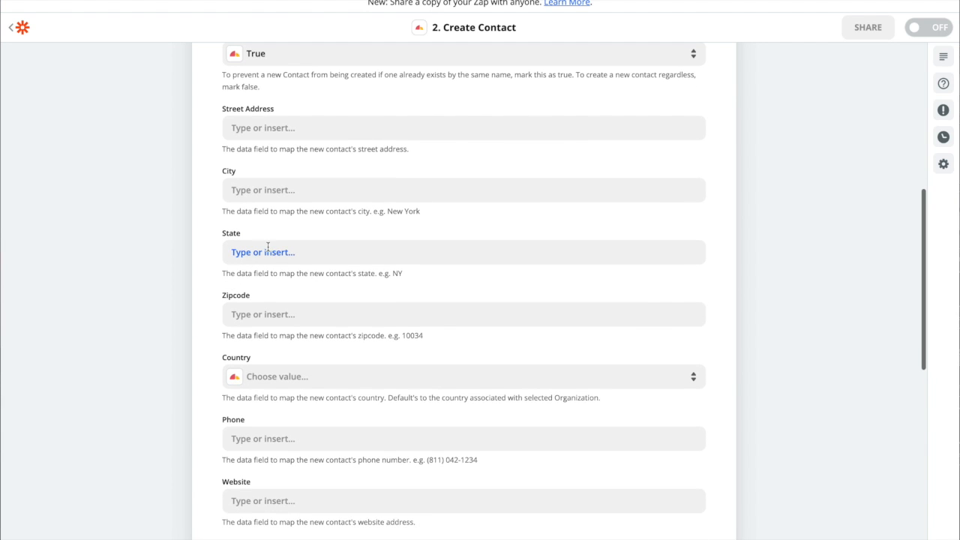
click(286, 188)
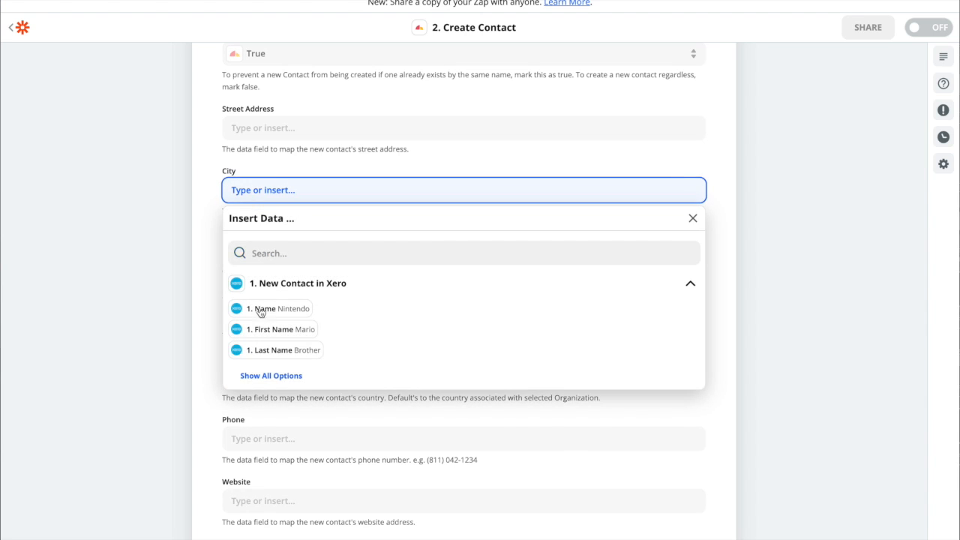
click(260, 375)
scroll(285, 413, down, 1)
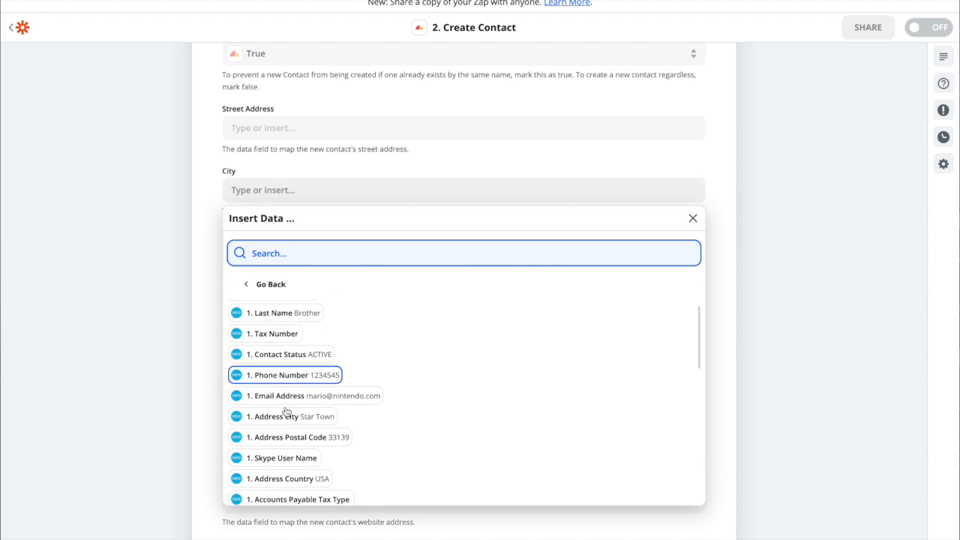
click(292, 406)
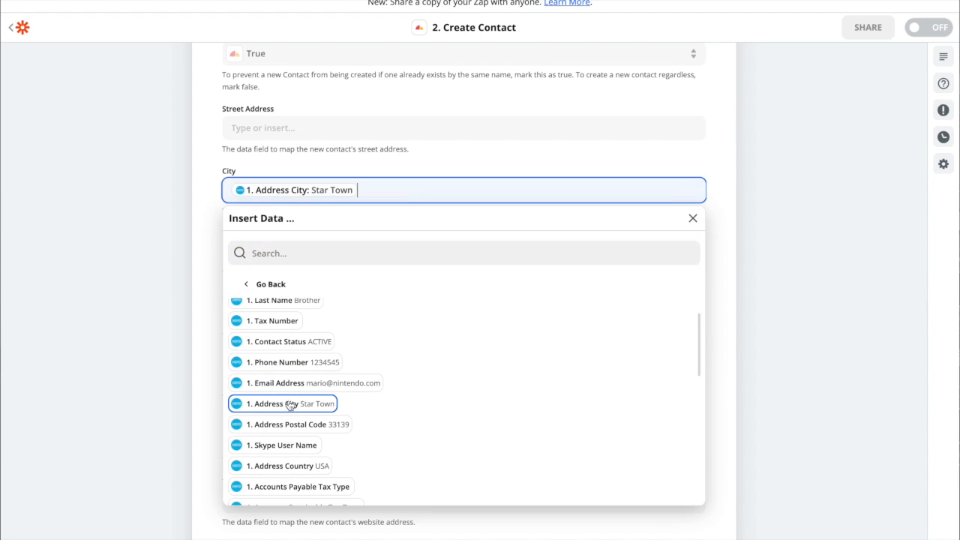
click(192, 239)
Examine the full list of Xero contact values for one that suits the State field, leaving the field unmapped
click(294, 253)
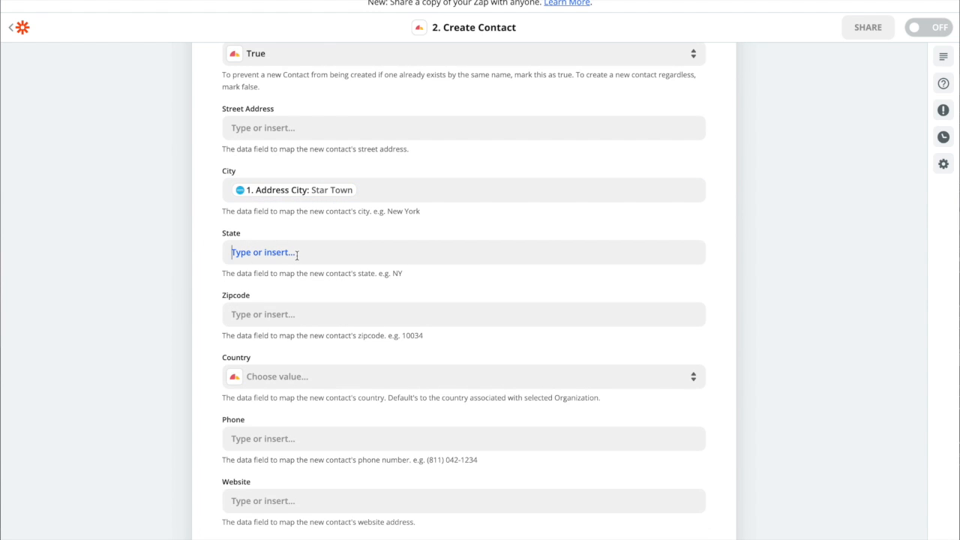
click(271, 438)
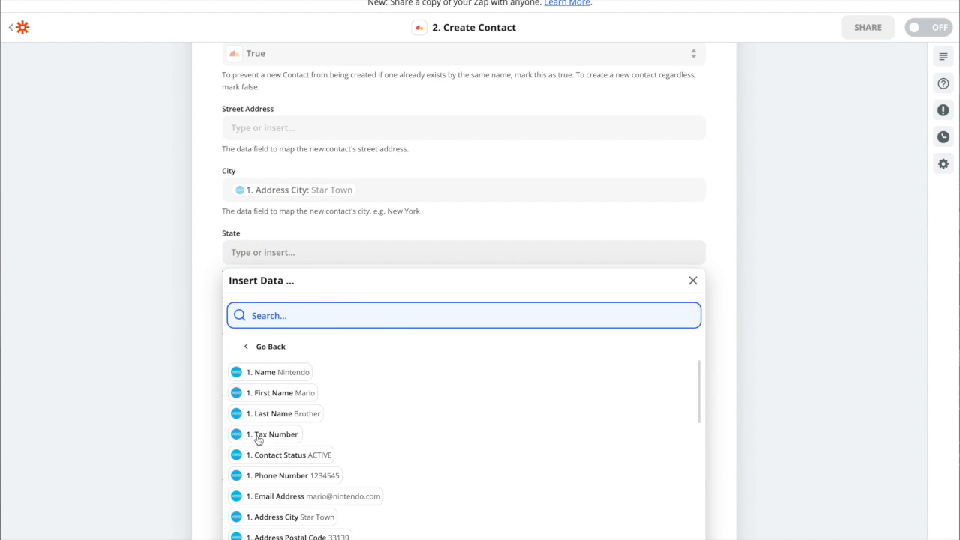
scroll(203, 440, down, 3)
scroll(304, 399, down, 2)
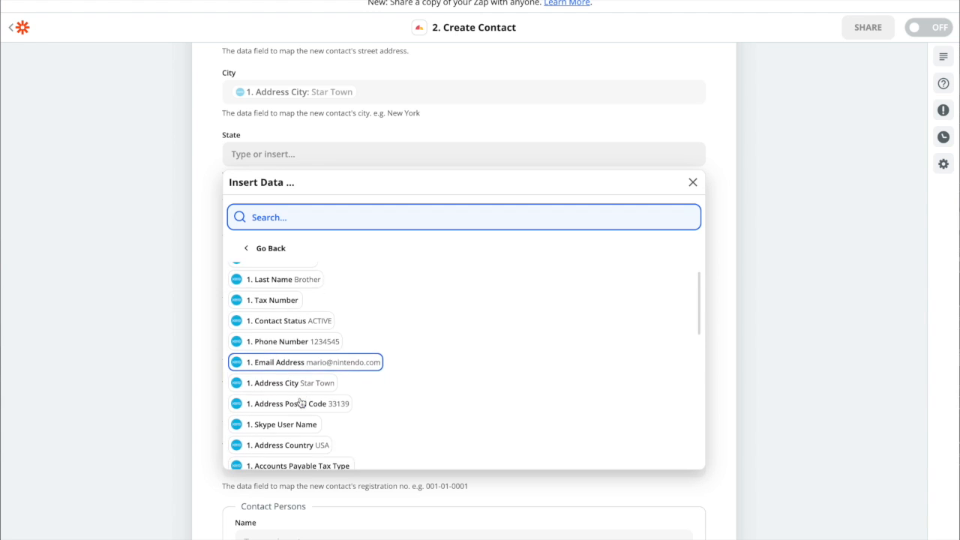
scroll(324, 367, down, 5)
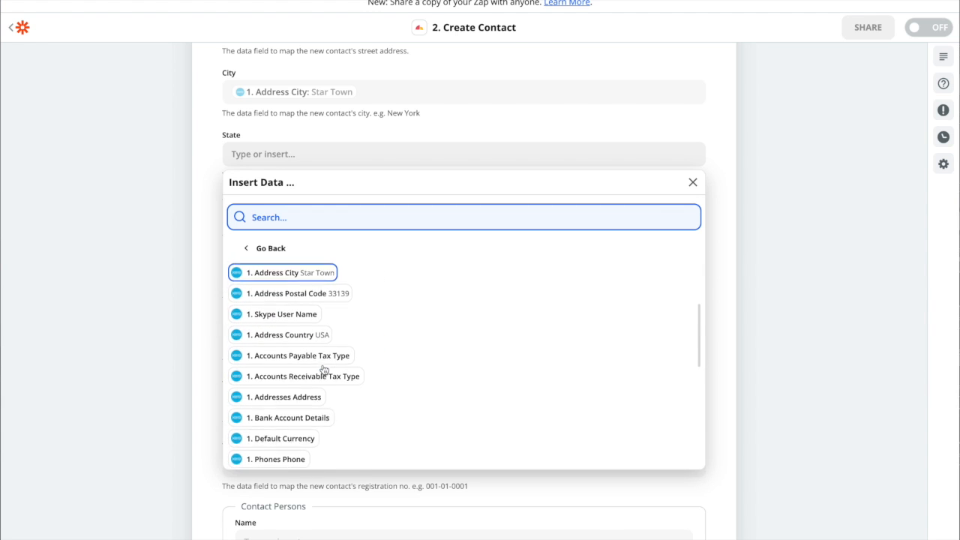
scroll(324, 368, down, 2)
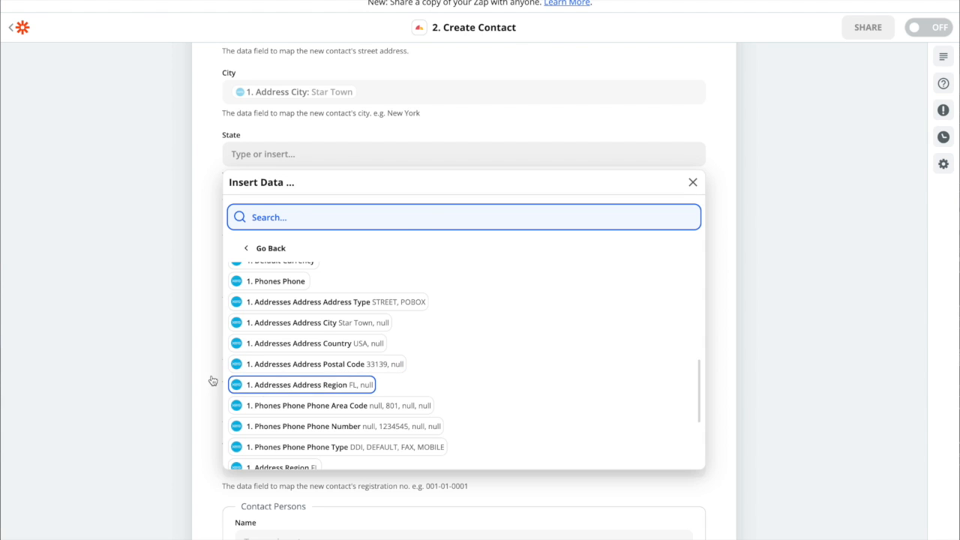
click(195, 335)
Map the contact's Country field to the custom Xero value Address Country
scroll(350, 287, down, 1)
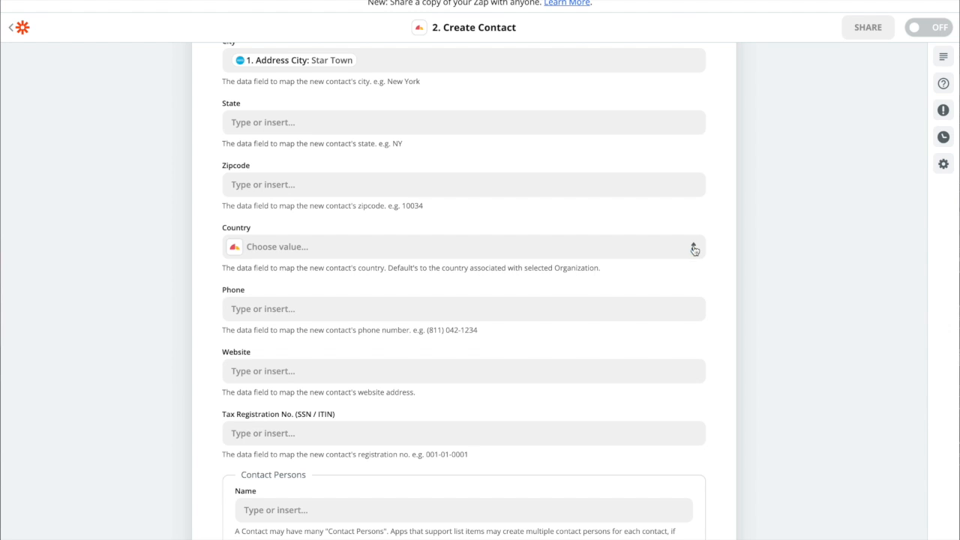
click(691, 248)
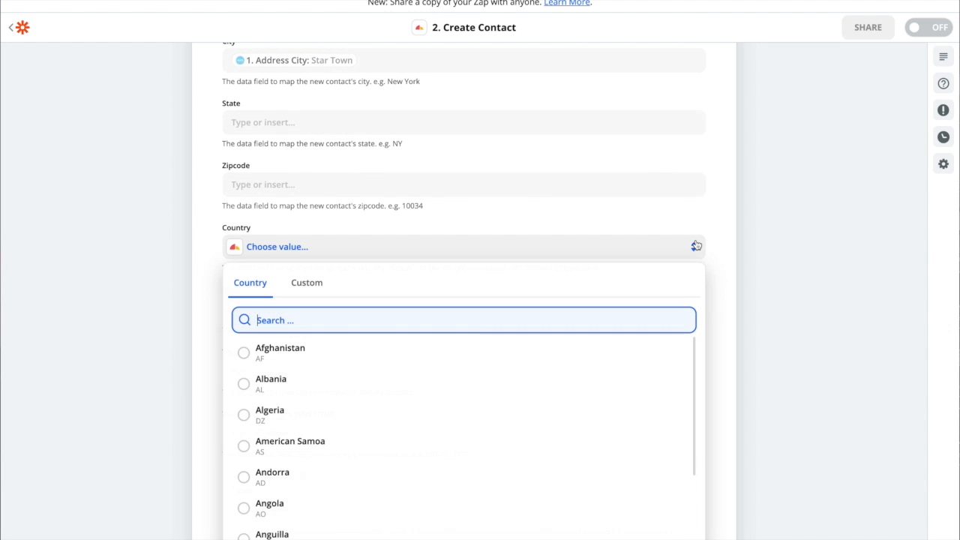
click(301, 290)
click(274, 441)
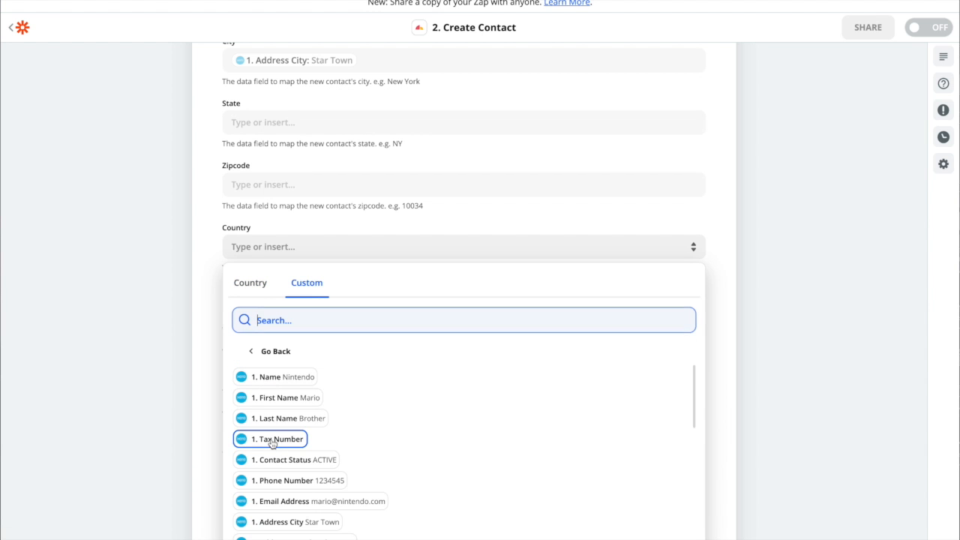
scroll(174, 363, down, 3)
scroll(301, 358, down, 2)
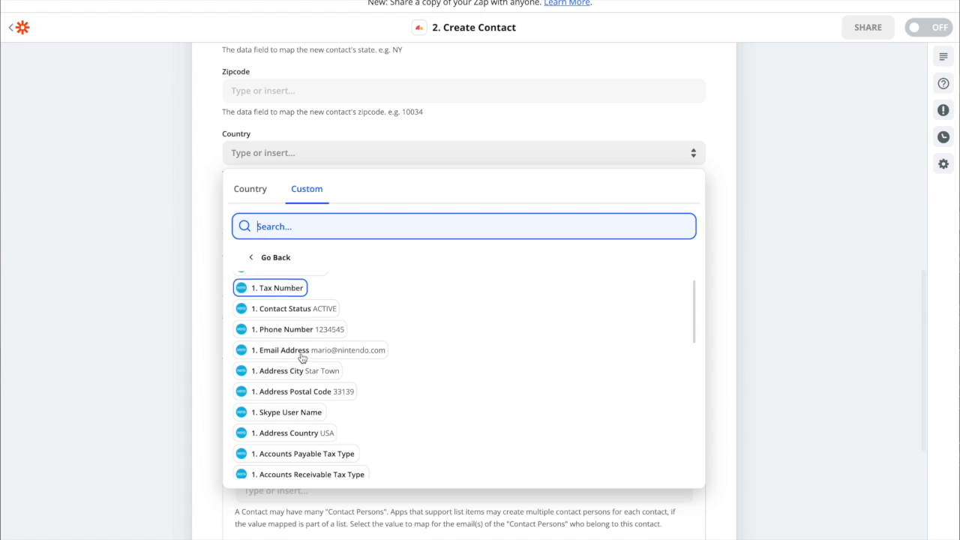
click(294, 435)
click(139, 178)
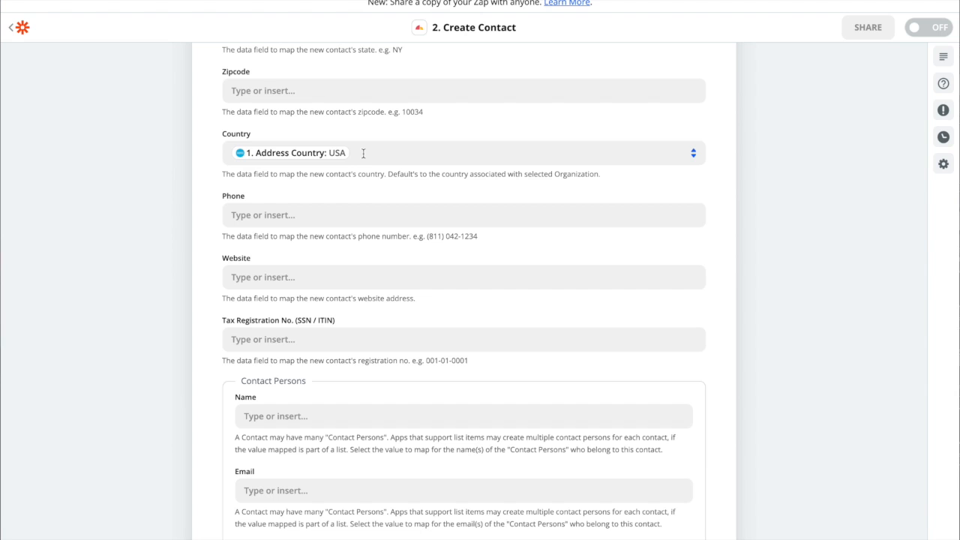
Clear the Xero value from the Country field and choose United States of America from the country list instead
click(363, 153)
key(BackSpace)
click(250, 192)
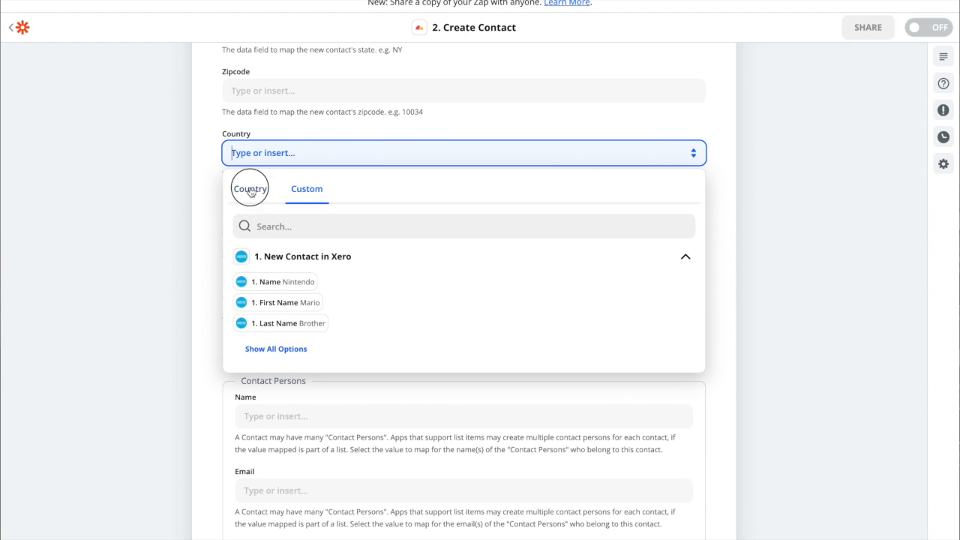
text(United)
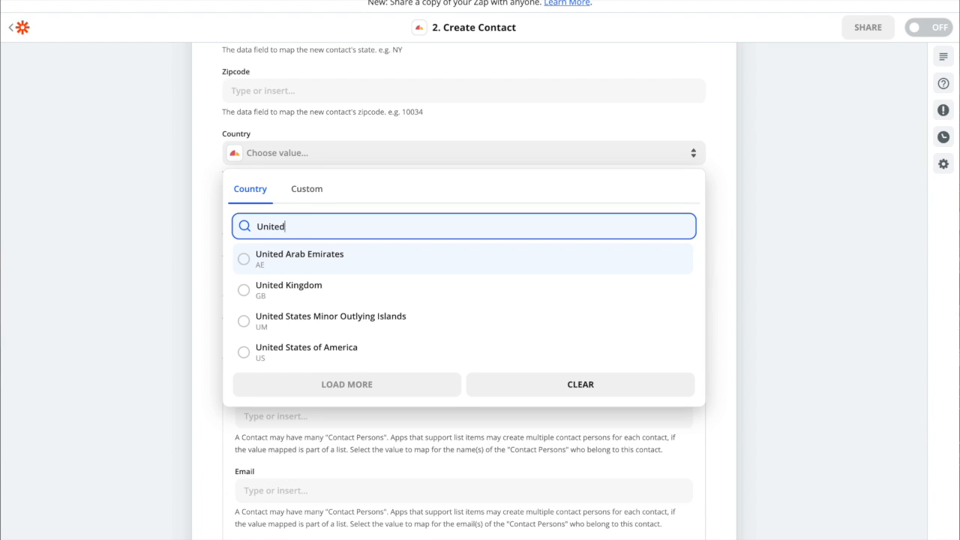
click(248, 354)
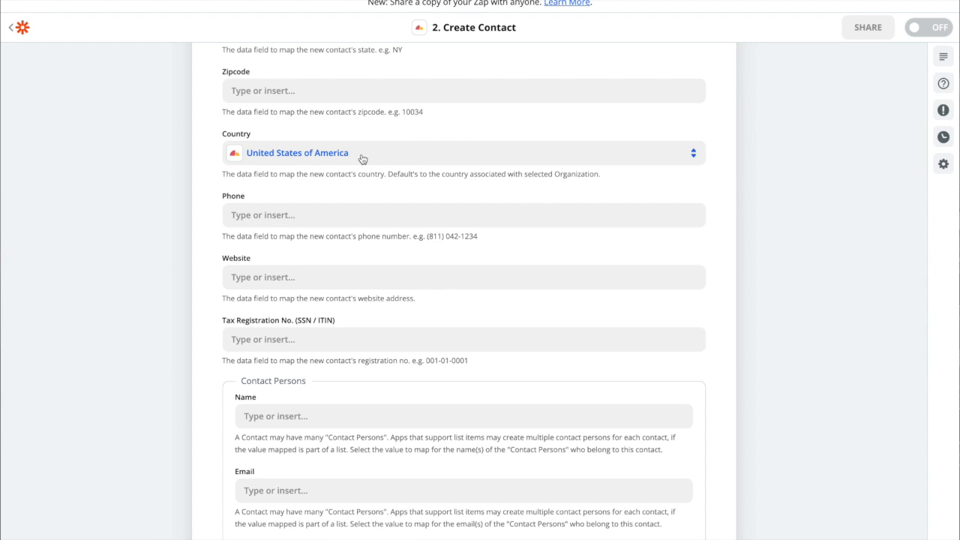
Review the Create Contact fields from Organization through Country
scroll(412, 158, up, 5)
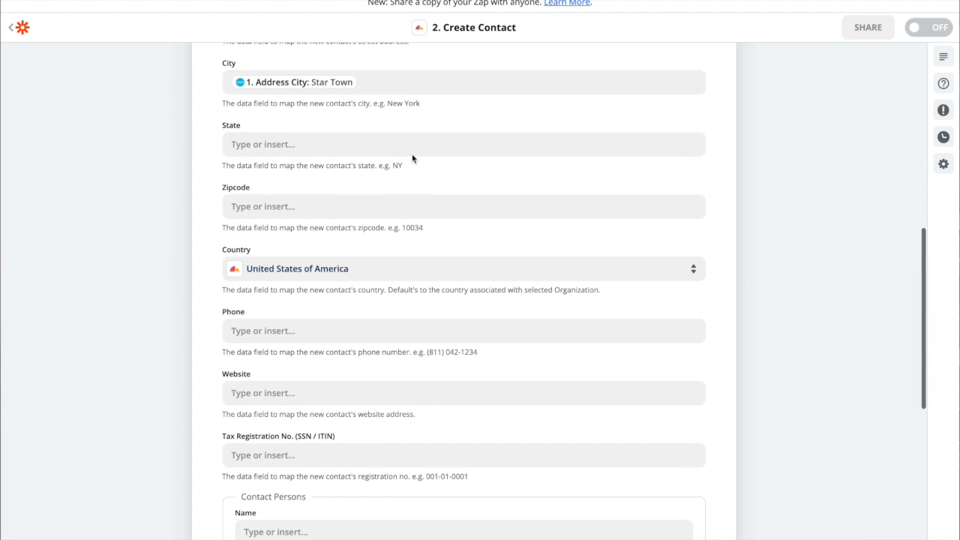
scroll(412, 156, up, 1)
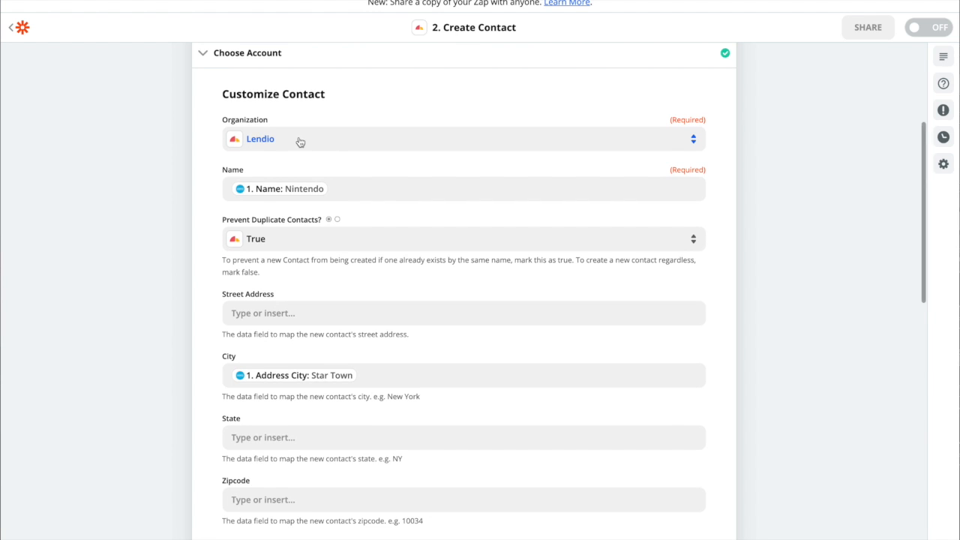
scroll(297, 142, down, 1)
scroll(295, 113, down, 6)
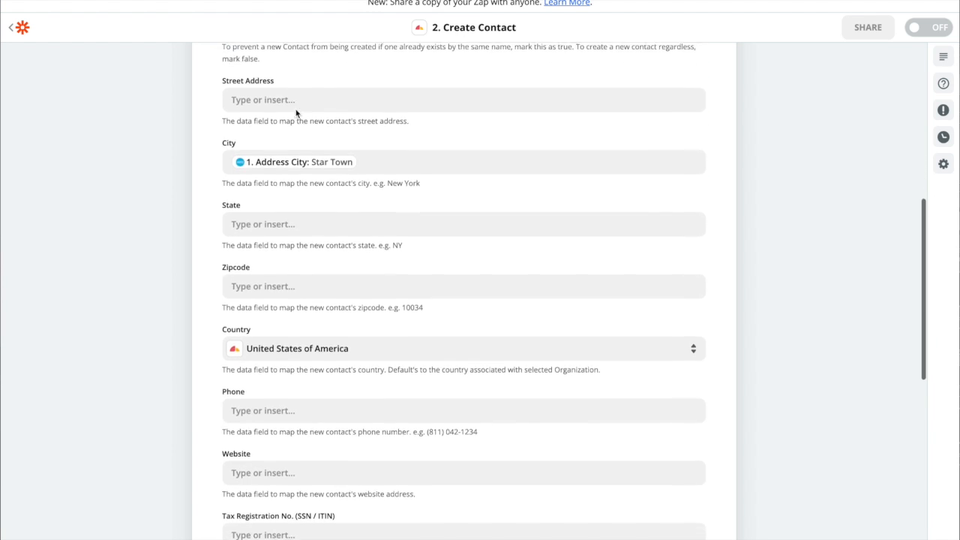
scroll(381, 154, down, 2)
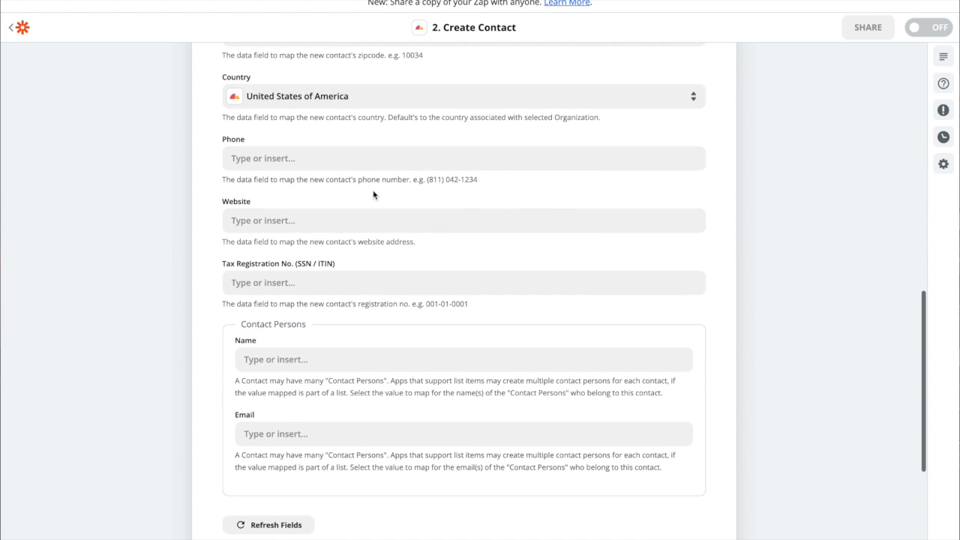
Examine the full list of Xero contact values for one that suits the Website field, leaving the field unmapped
scroll(313, 178, down, 1)
click(301, 186)
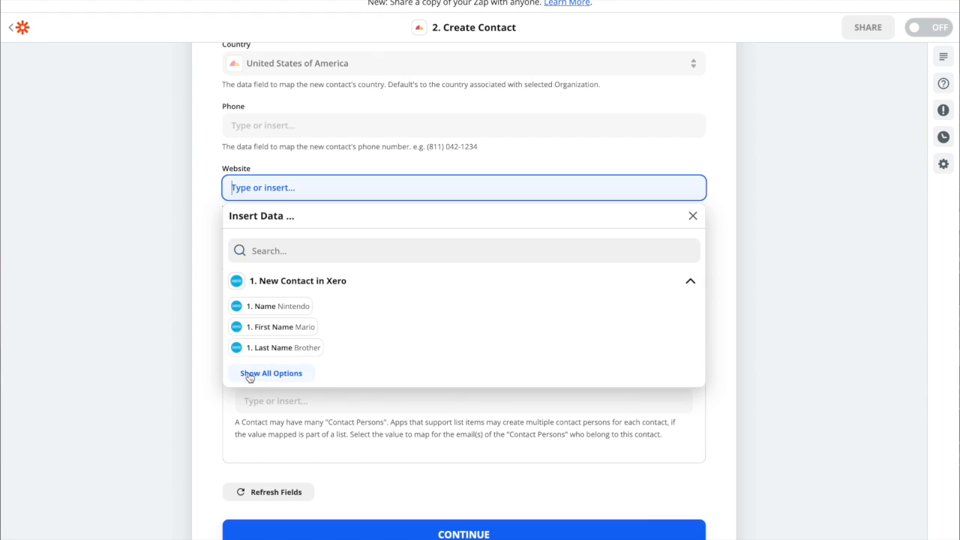
click(250, 375)
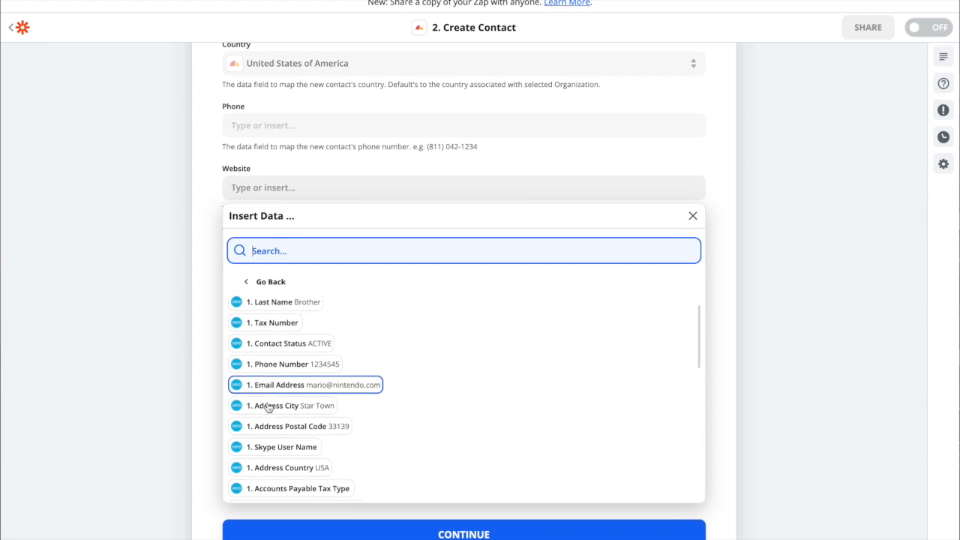
scroll(267, 406, down, 5)
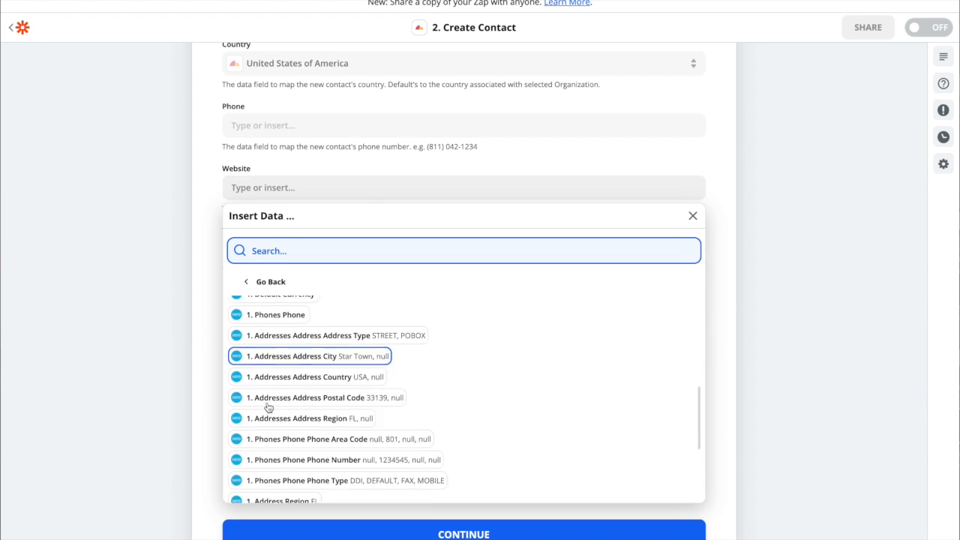
scroll(267, 406, down, 3)
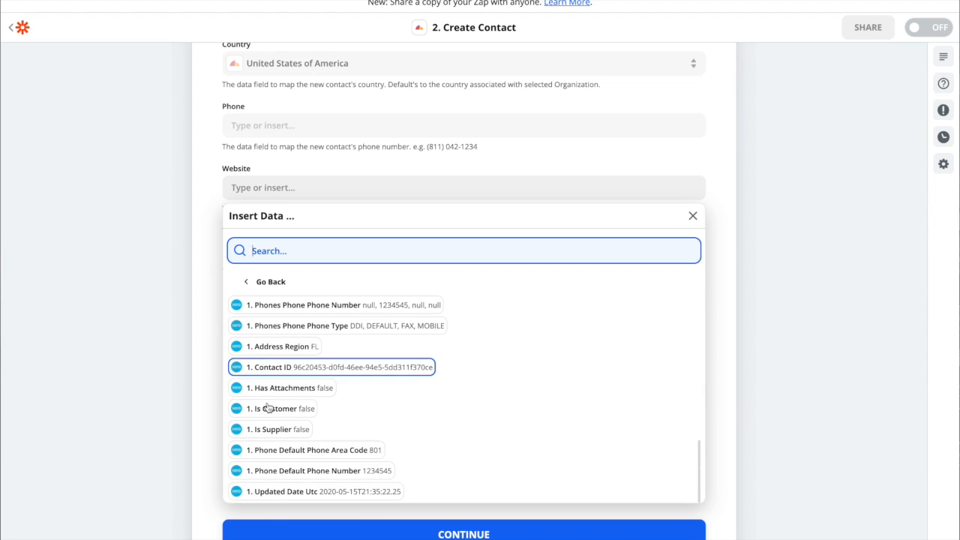
scroll(267, 408, up, 6)
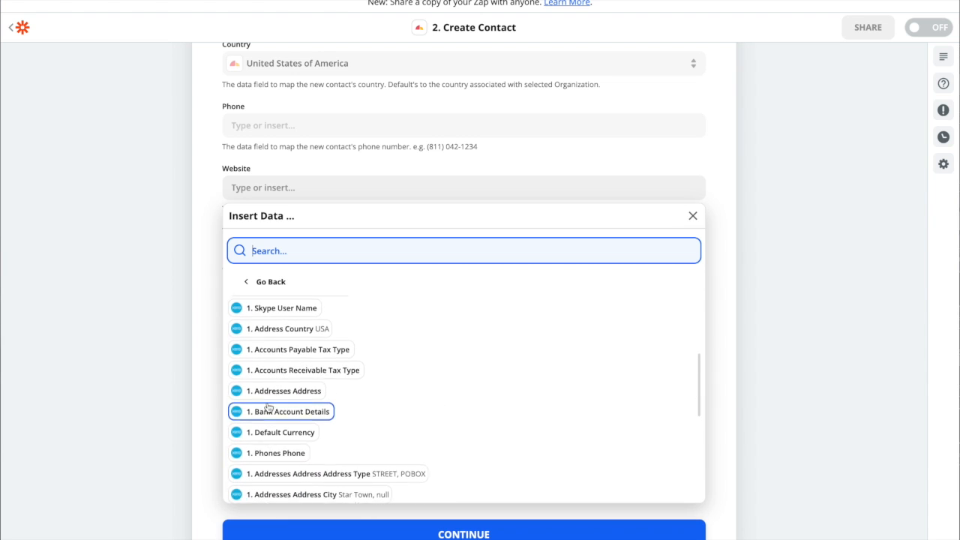
scroll(268, 408, up, 1)
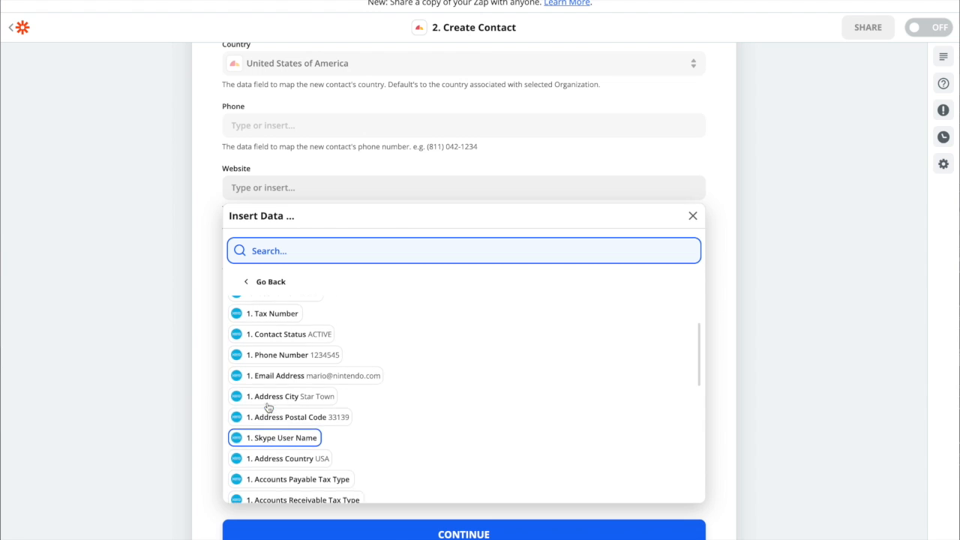
scroll(268, 408, up, 1)
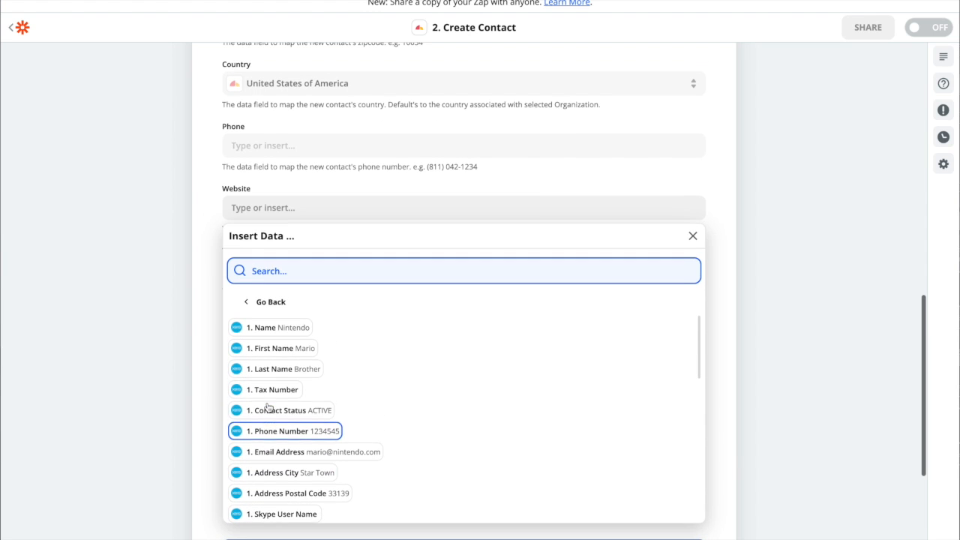
click(188, 369)
Review the Tax Registration No. field and the Contact Persons name and email fields, leaving them all unmapped
scroll(207, 239, down, 1)
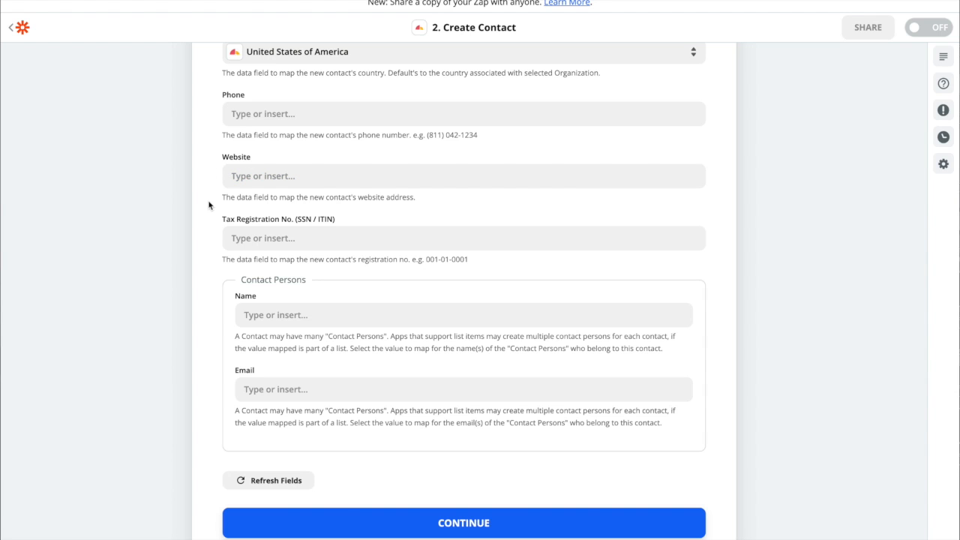
click(248, 239)
click(205, 237)
scroll(200, 225, down, 2)
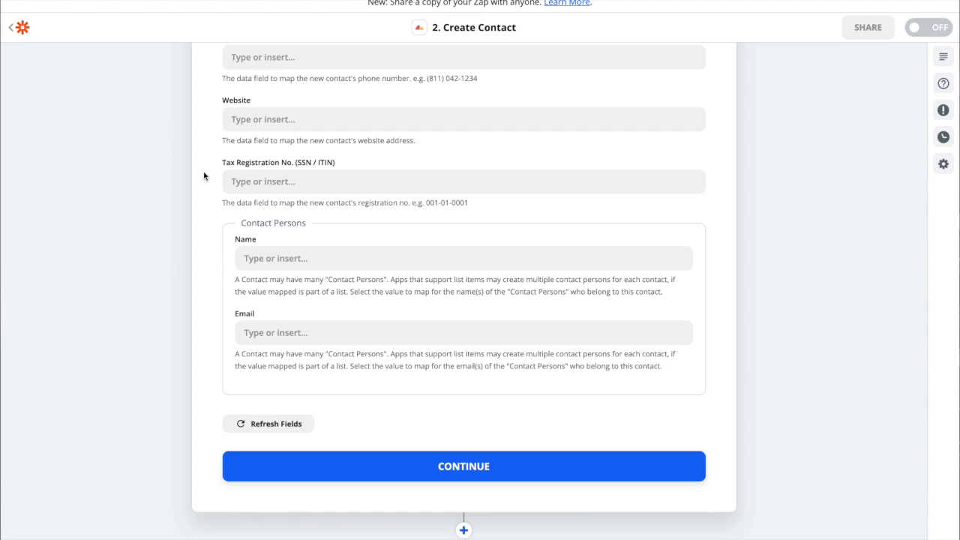
scroll(203, 180, down, 1)
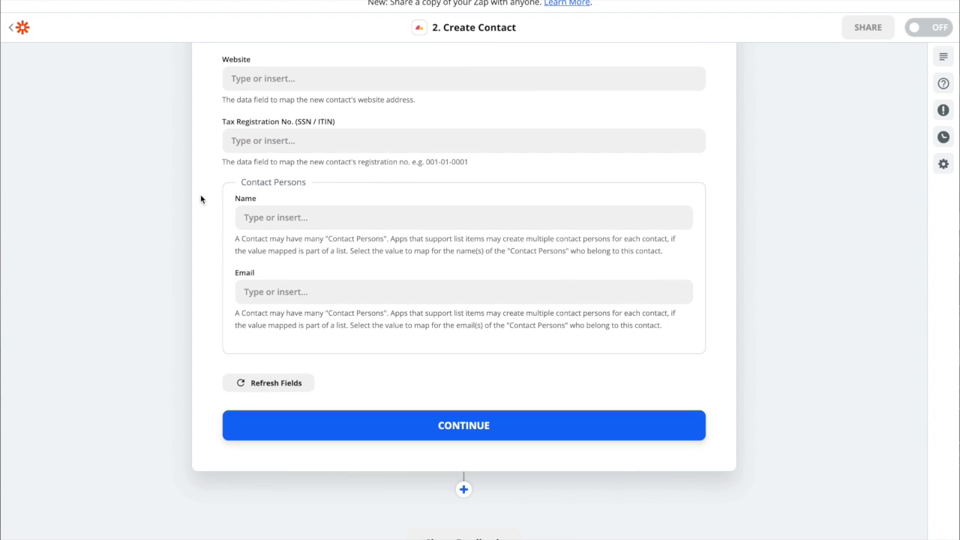
click(220, 180)
drag(219, 181, 482, 337)
click(366, 203)
Check the contact mappings once more, finish customizing the contact and proceed to the test data for Sunrise
scroll(413, 266, up, 4)
scroll(413, 268, up, 4)
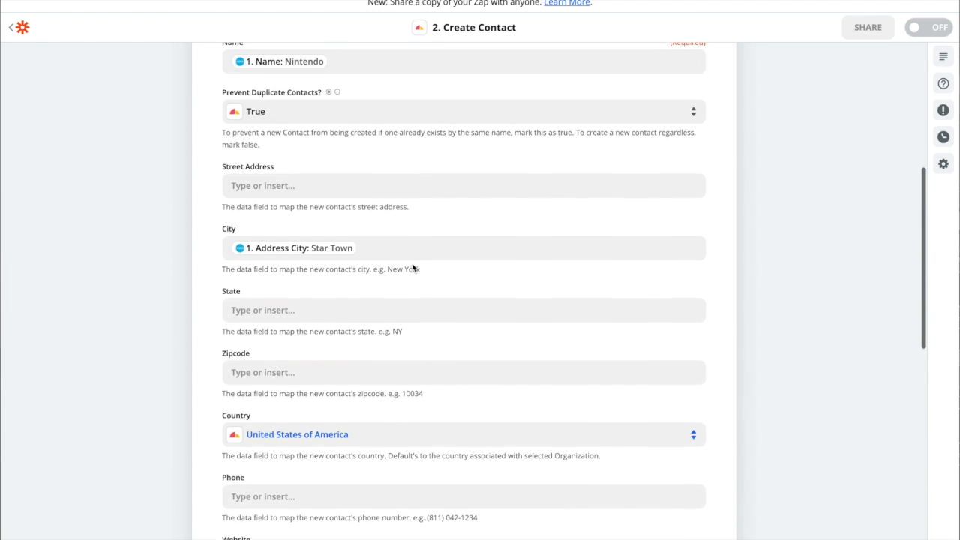
scroll(413, 267, down, 9)
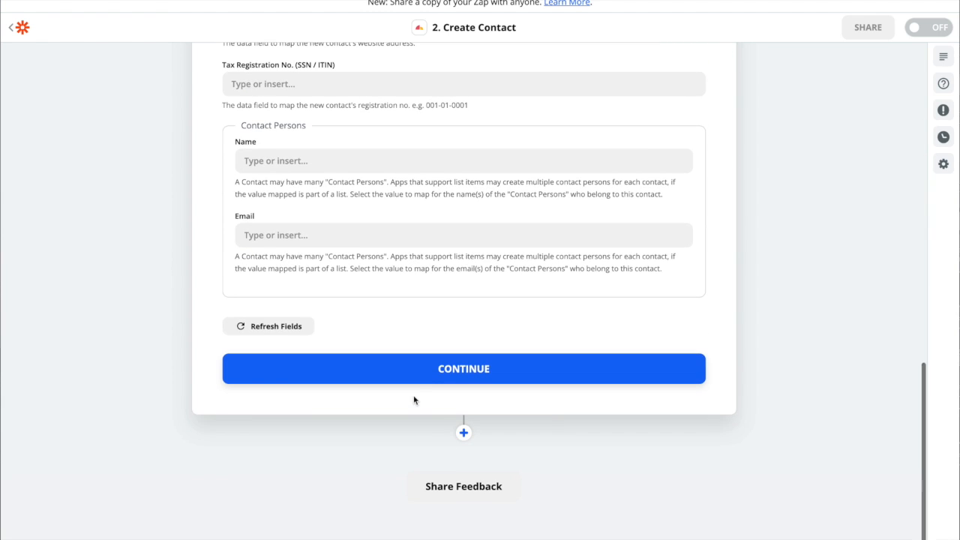
click(417, 373)
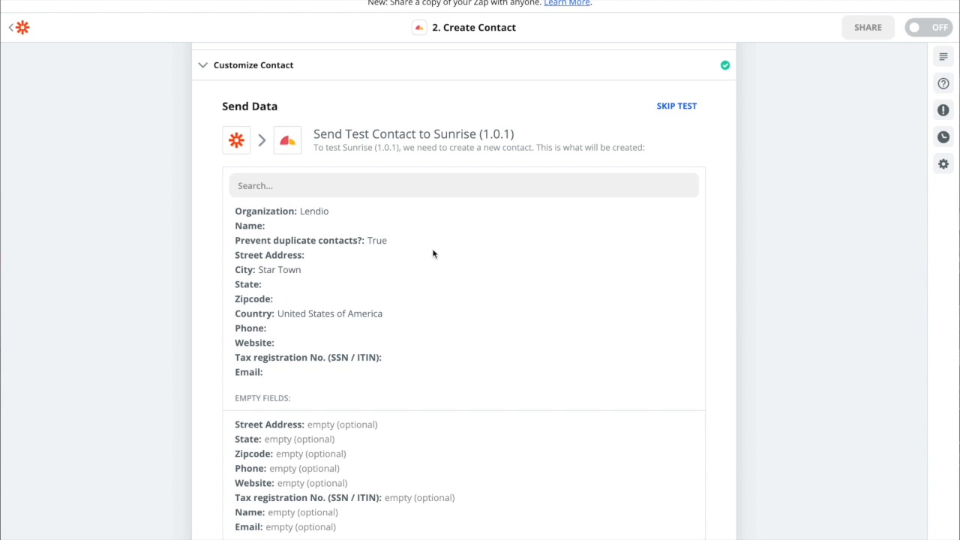
scroll(274, 235, down, 1)
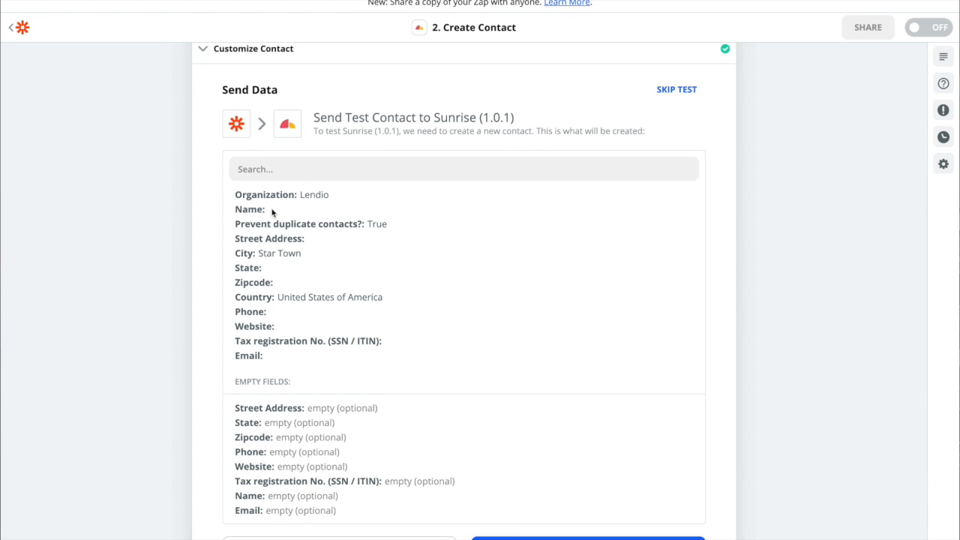
Send the test contact to Sunrise with the option to review it, and check the outcome of the test
scroll(301, 222, down, 3)
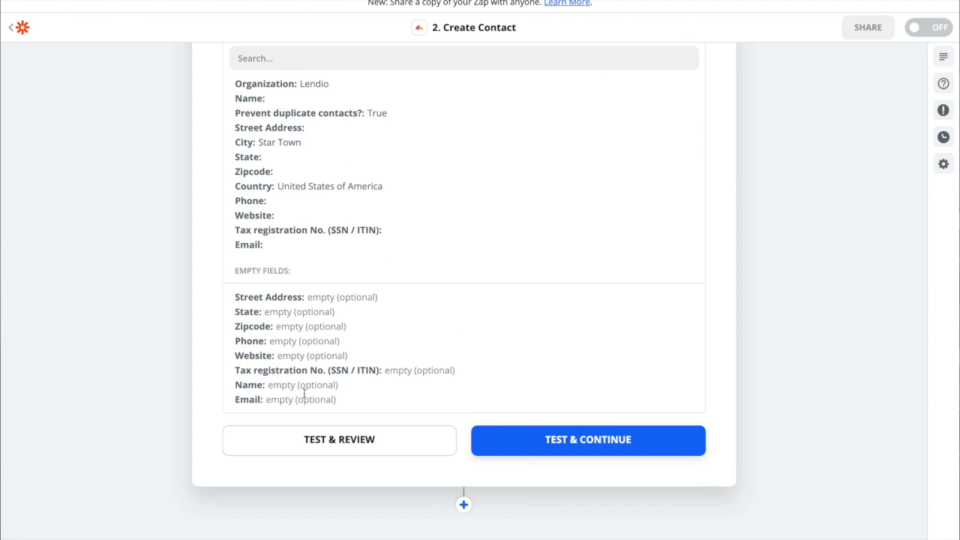
click(313, 445)
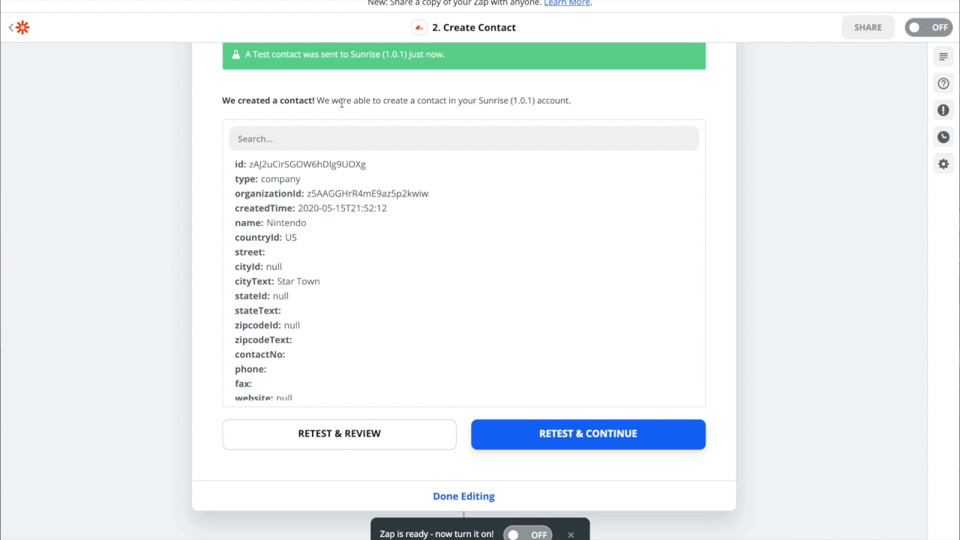
scroll(340, 124, up, 3)
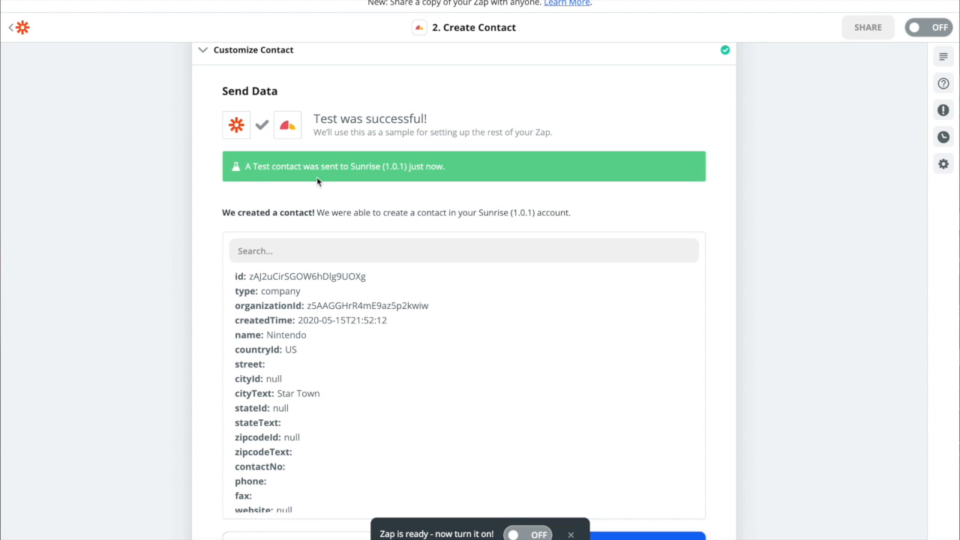
scroll(238, 290, down, 1)
scroll(238, 289, up, 1)
scroll(215, 280, down, 2)
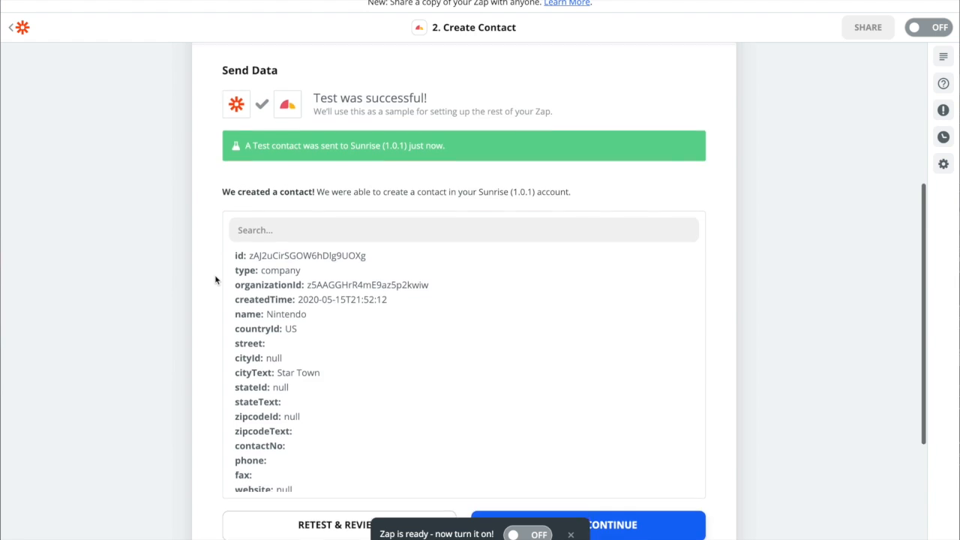
scroll(215, 280, down, 2)
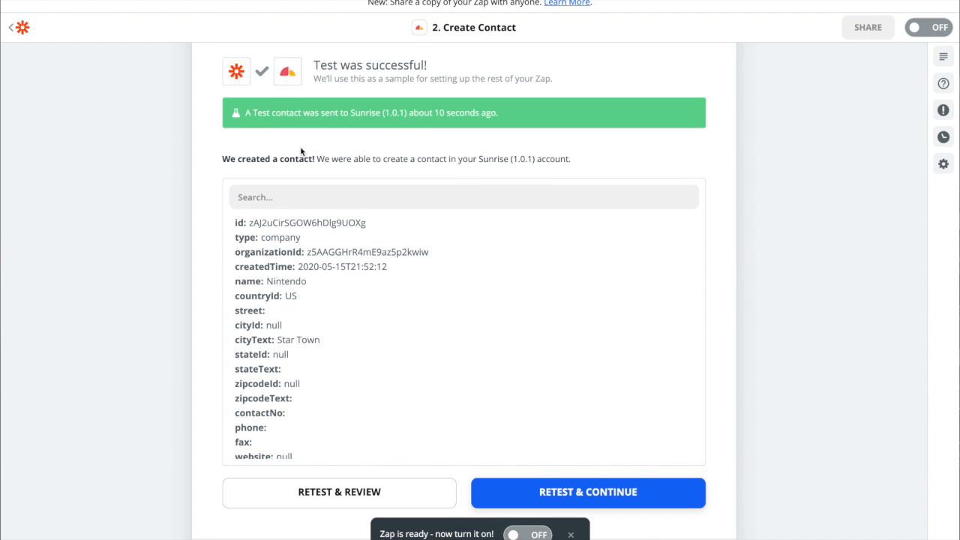
Examine the returned contact's id, type, name, country and city values
drag(251, 222, 369, 228)
click(289, 237)
drag(261, 237, 309, 240)
scroll(298, 240, down, 1)
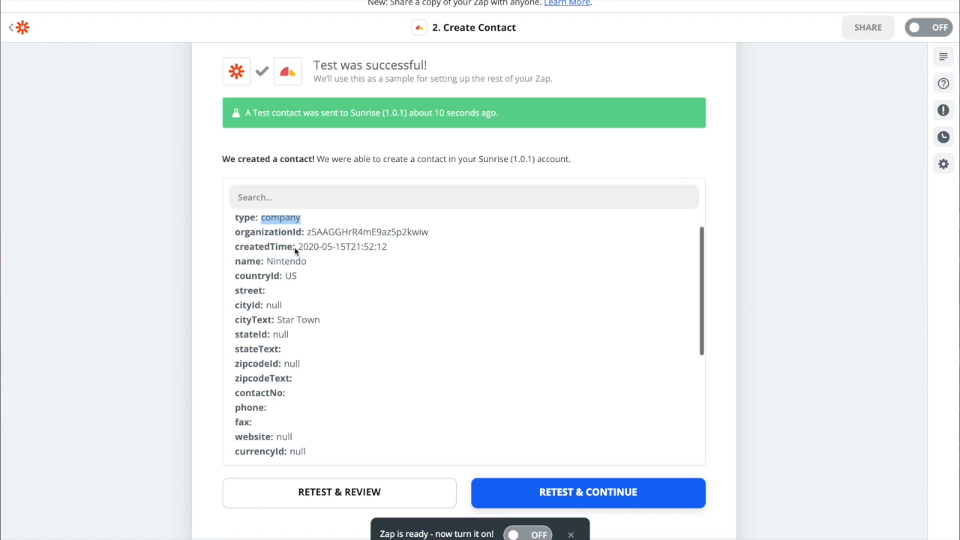
drag(266, 261, 303, 261)
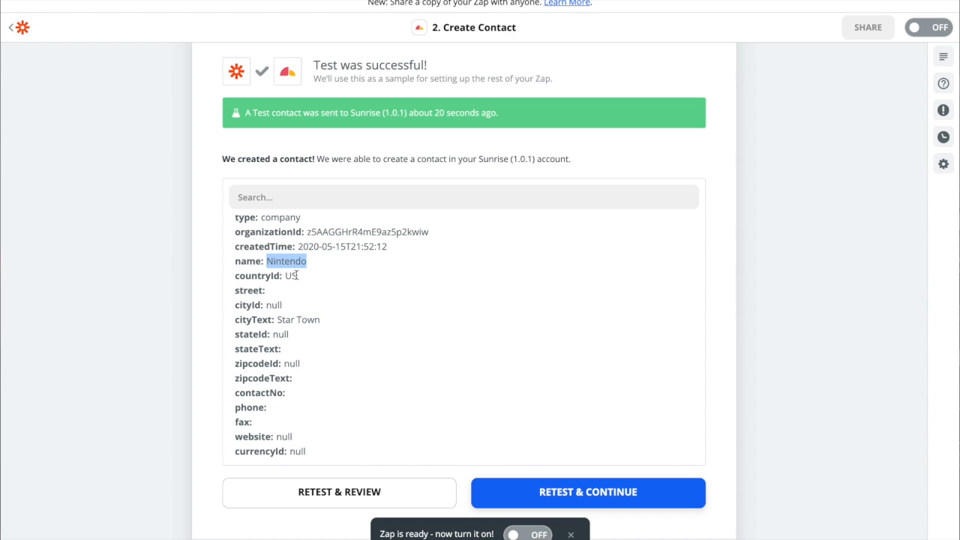
click(295, 275)
scroll(295, 275, down, 1)
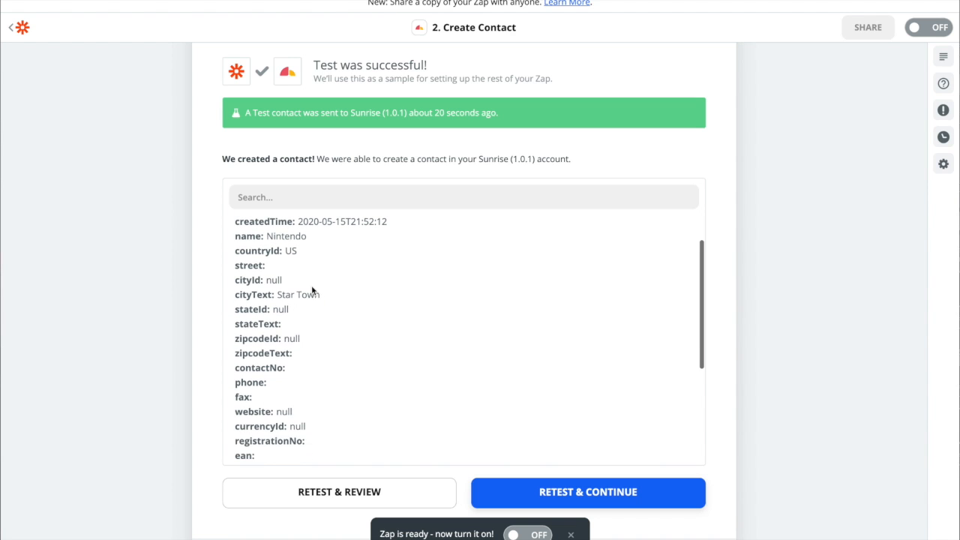
drag(277, 294, 325, 296)
Look through the remaining fields of the returned contact and finish editing the Create Contact step
scroll(328, 268, down, 1)
scroll(328, 268, down, 5)
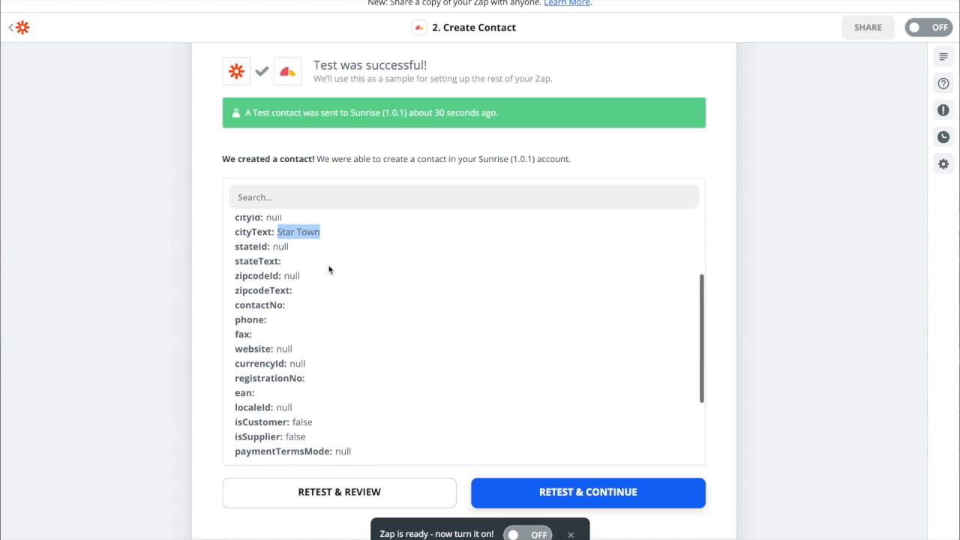
scroll(328, 269, down, 4)
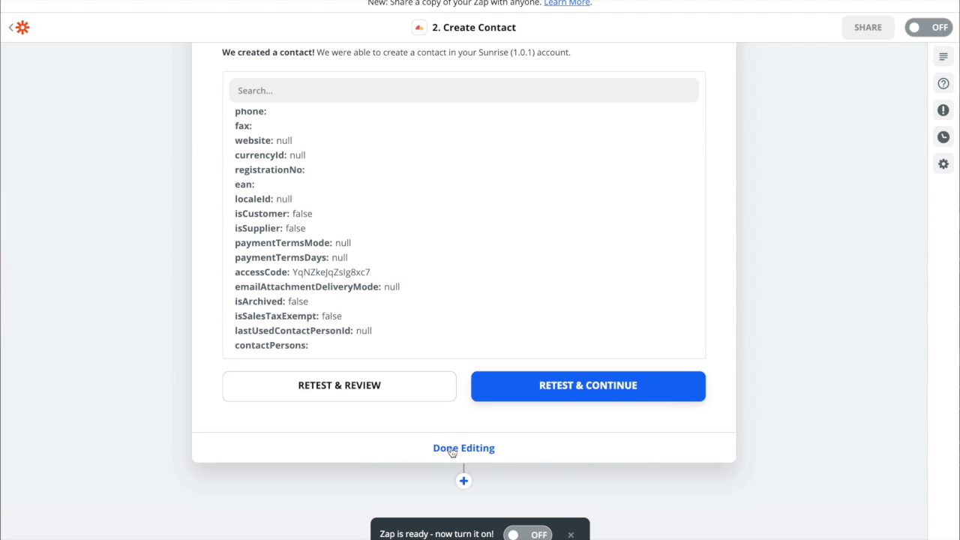
click(451, 448)
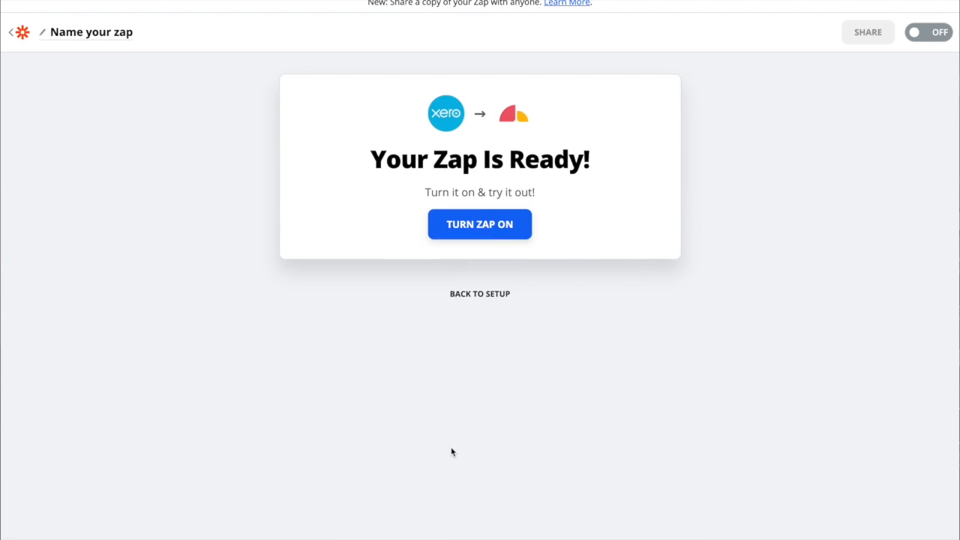